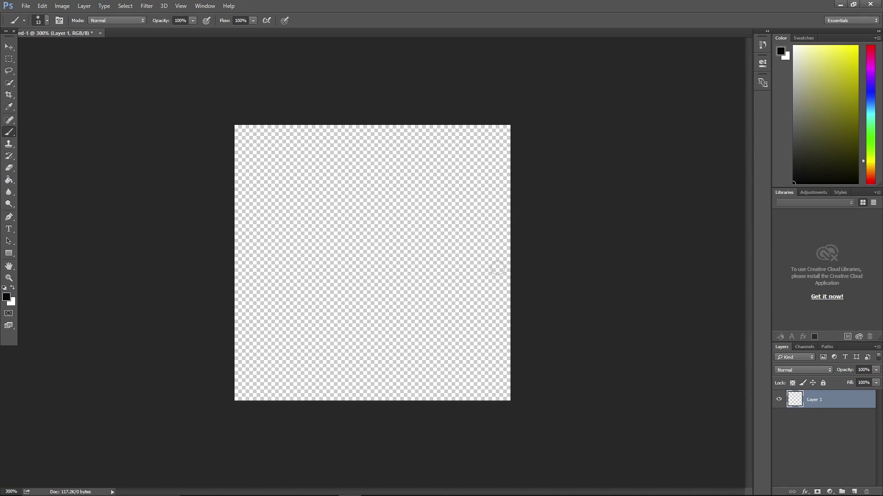
# Paint the smiley's black outline, smiling mouth and two eyes with the brush
pyautogui.moveTo(480, 276)
pyautogui.mouseDown()
pyautogui.moveTo(448, 324)
pyautogui.moveTo(410, 345)
pyautogui.moveTo(356, 353)
pyautogui.moveTo(314, 337)
pyautogui.moveTo(297, 290)
pyautogui.moveTo(301, 227)
pyautogui.moveTo(360, 195)
pyautogui.moveTo(456, 207)
pyautogui.moveTo(489, 261)
pyautogui.moveTo(485, 296)
pyautogui.moveTo(468, 306)
pyautogui.moveTo(482, 281)
pyautogui.mouseUp()
pyautogui.moveTo(352, 295)
pyautogui.mouseDown()
pyautogui.moveTo(390, 316)
pyautogui.moveTo(406, 299)
pyautogui.moveTo(387, 316)
pyautogui.moveTo(361, 286)
pyautogui.mouseUp()
pyautogui.moveTo(371, 239); pyautogui.dragTo(371, 260)
pyautogui.moveTo(416, 232); pyautogui.dragTo(417, 259)
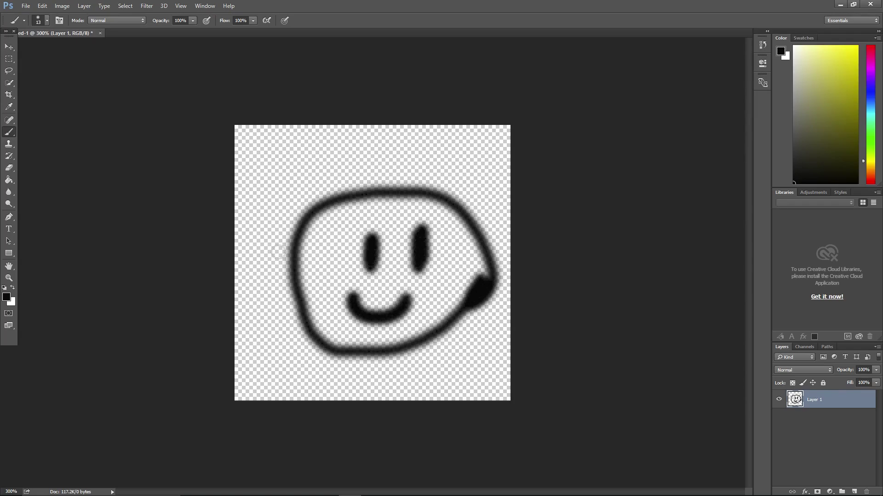
# Fill the inside of the face with yellow using the Paint Bucket
pyautogui.click(8, 180)
pyautogui.click(856, 46)
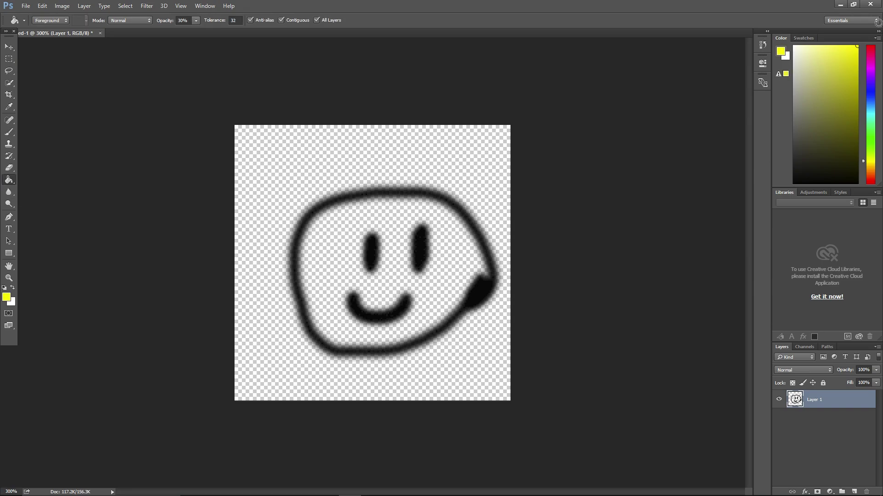
pyautogui.click(333, 250)
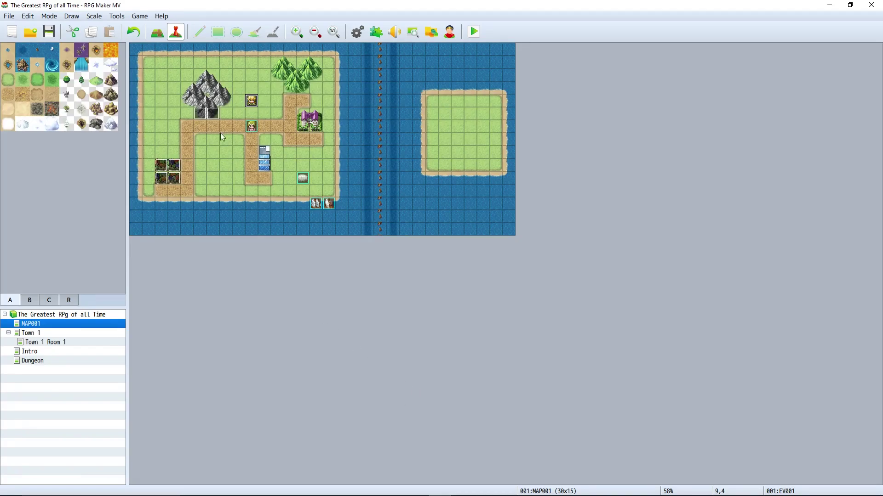
# Paste Smile.png into img\pictures, reached through Game > Open Folder
pyautogui.click(139, 16)
pyautogui.click(152, 39)
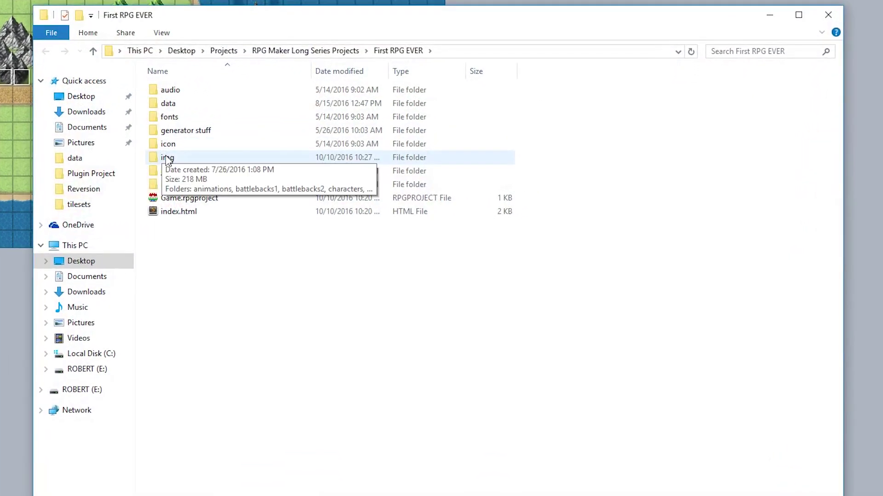
pyautogui.doubleClick(275, 167)
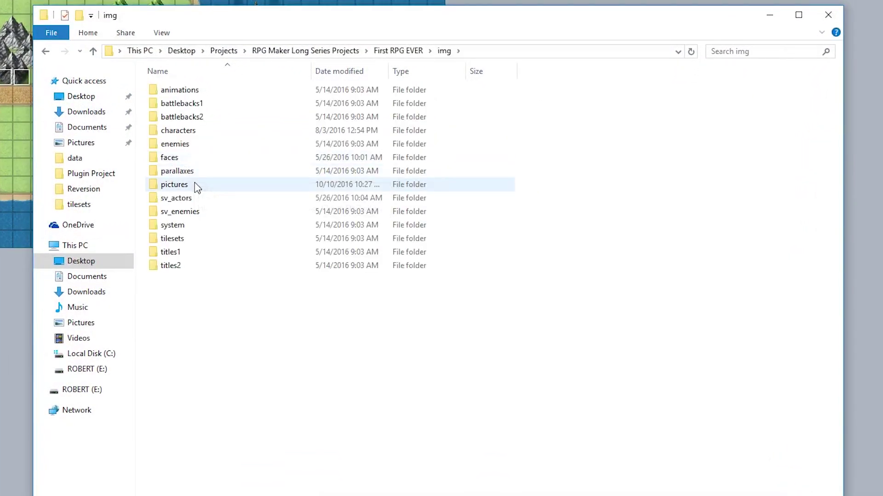
pyautogui.doubleClick(250, 185)
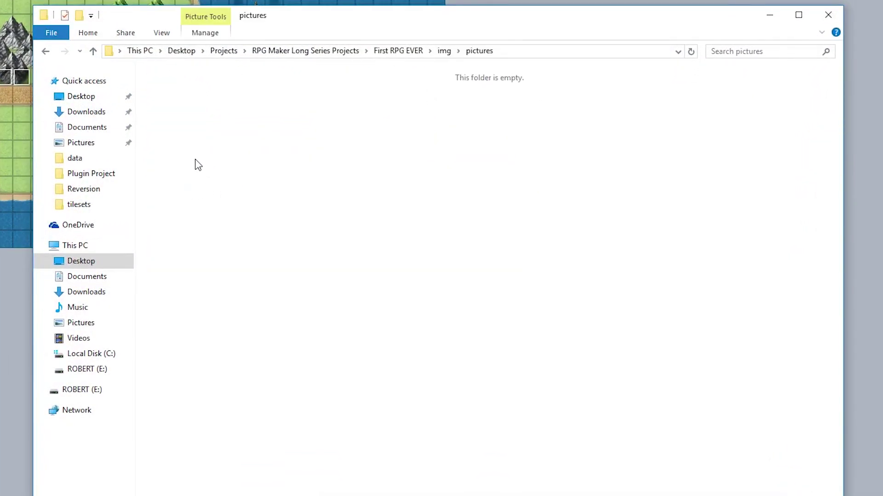
pyautogui.rightClick(195, 161)
pyautogui.click(225, 265)
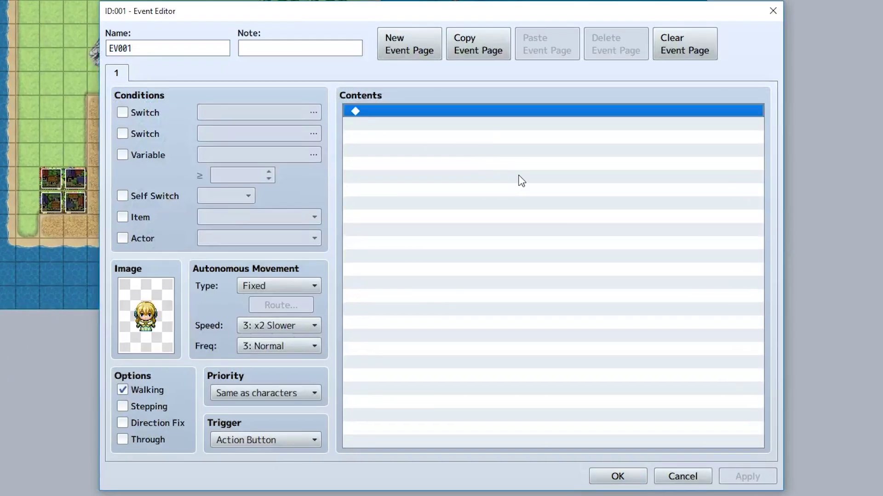
# Start a Show Picture command in EV001 with Smile as the image
pyautogui.doubleClick(441, 111)
pyautogui.click(419, 76)
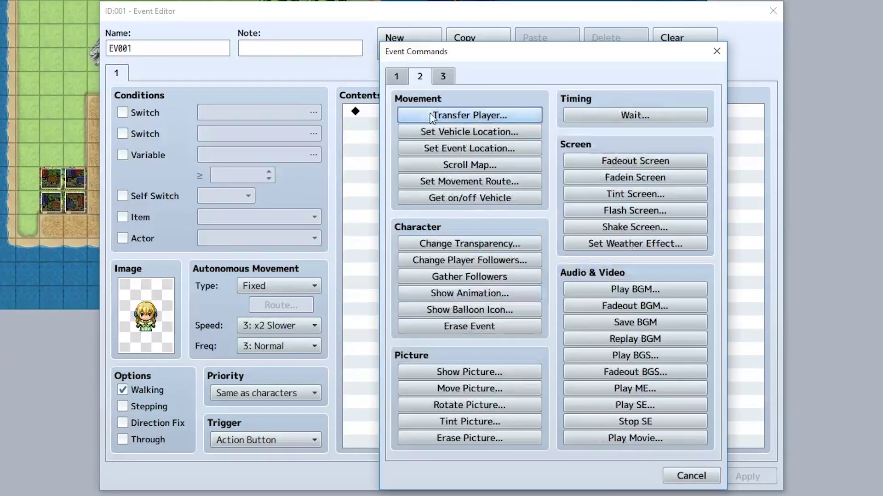
pyautogui.click(496, 372)
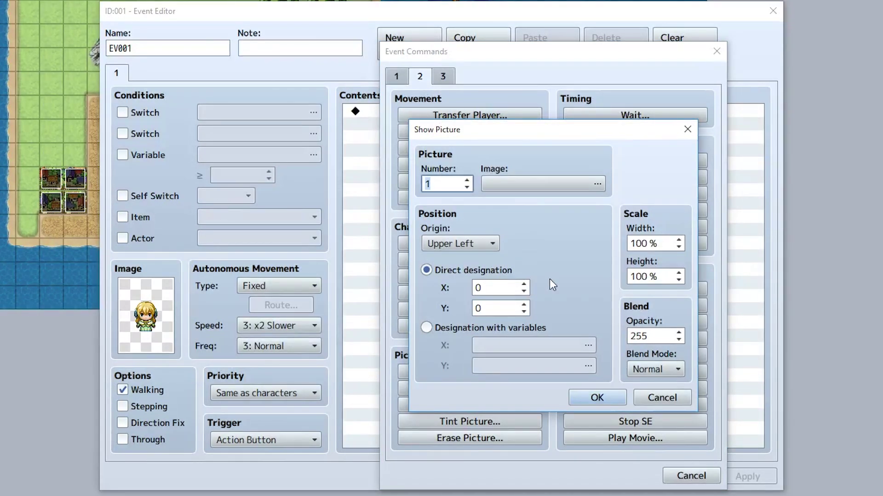
pyautogui.click(559, 186)
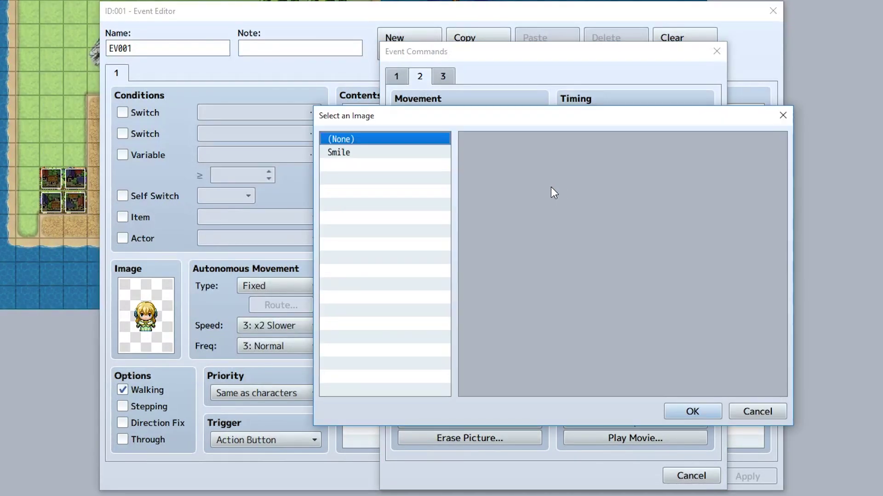
pyautogui.click(375, 154)
pyautogui.click(705, 408)
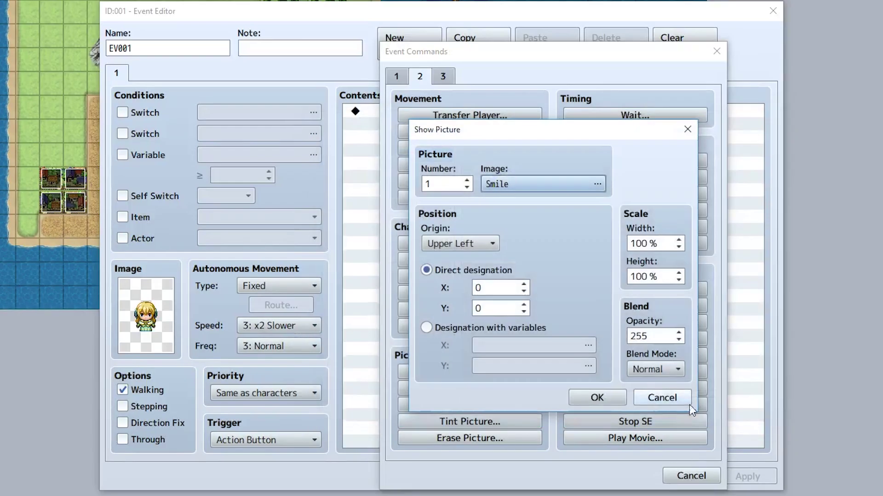
# Position picture #1 at X 300, Y 100 with Center origin and confirm
pyautogui.click(498, 292)
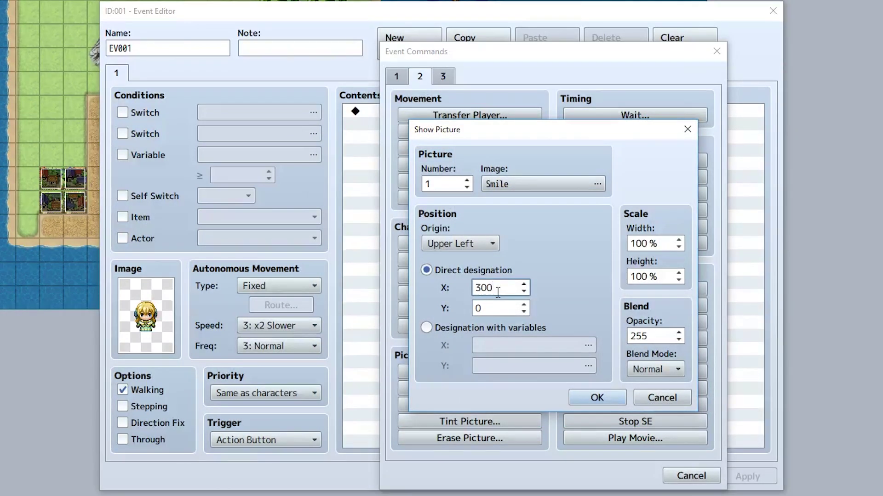
pyautogui.click(496, 304)
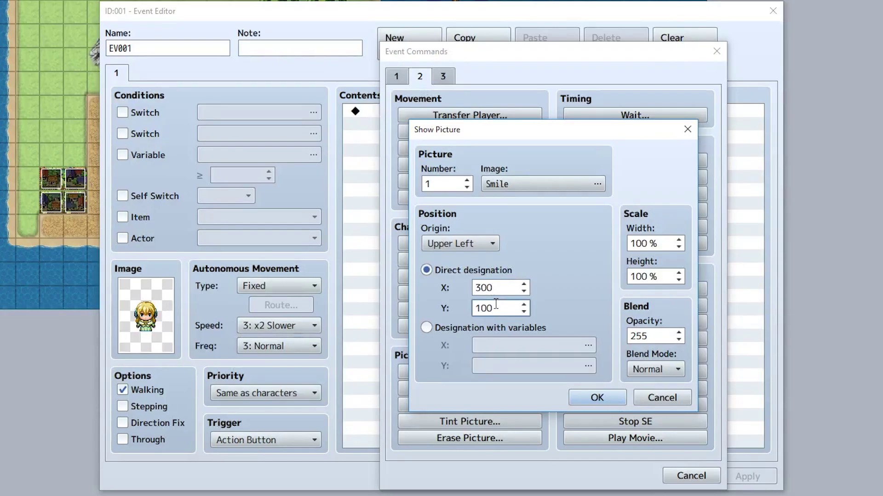
pyautogui.click(473, 246)
pyautogui.click(473, 274)
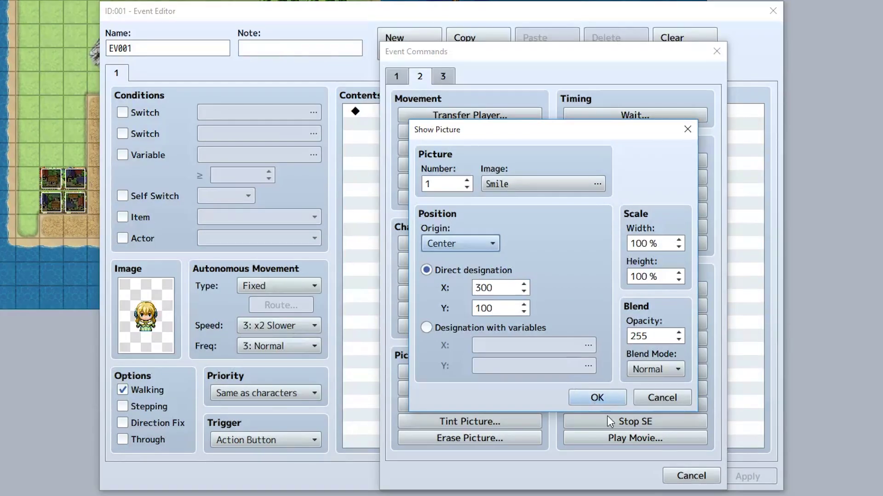
pyautogui.click(601, 398)
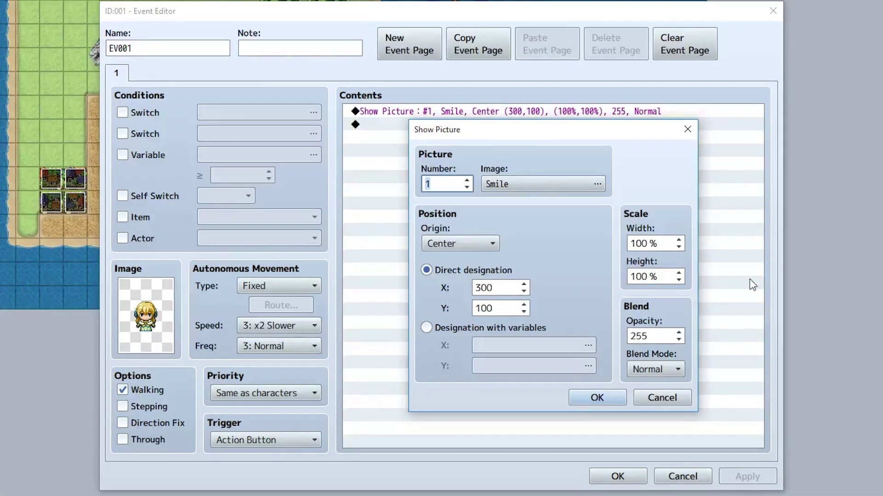
pyautogui.click(438, 183)
pyautogui.hotkey('ctrl', 'a')
pyautogui.press('Left')
pyautogui.click(579, 397)
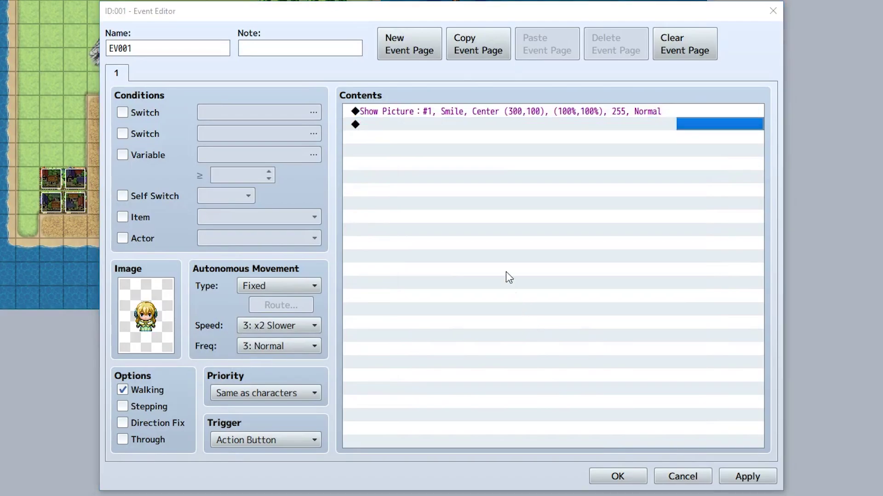
# Add a Move Picture for #1 to 300,300, Center origin, height 50%
pyautogui.doubleClick(505, 272)
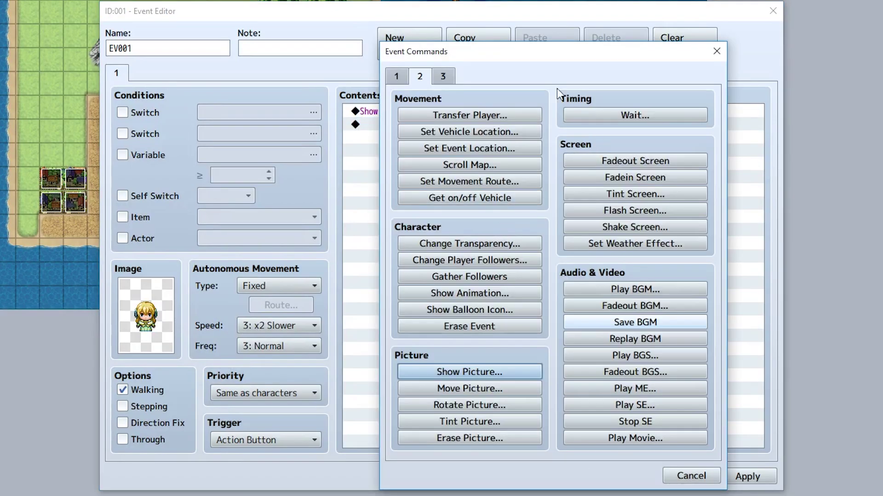
pyautogui.click(489, 388)
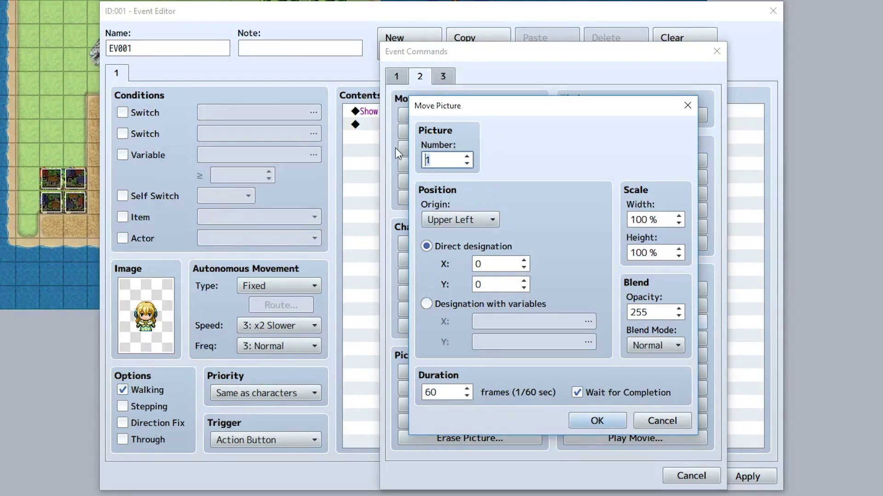
pyautogui.click(449, 225)
pyautogui.click(455, 251)
pyautogui.click(497, 266)
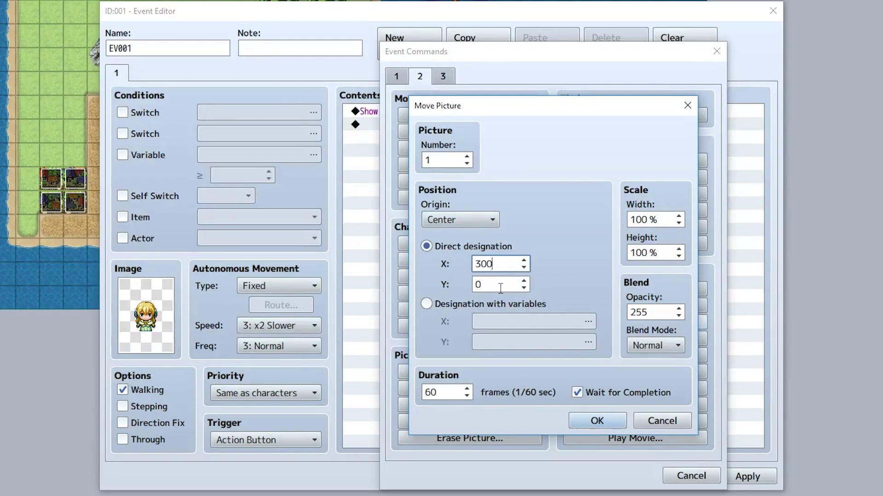
pyautogui.click(500, 289)
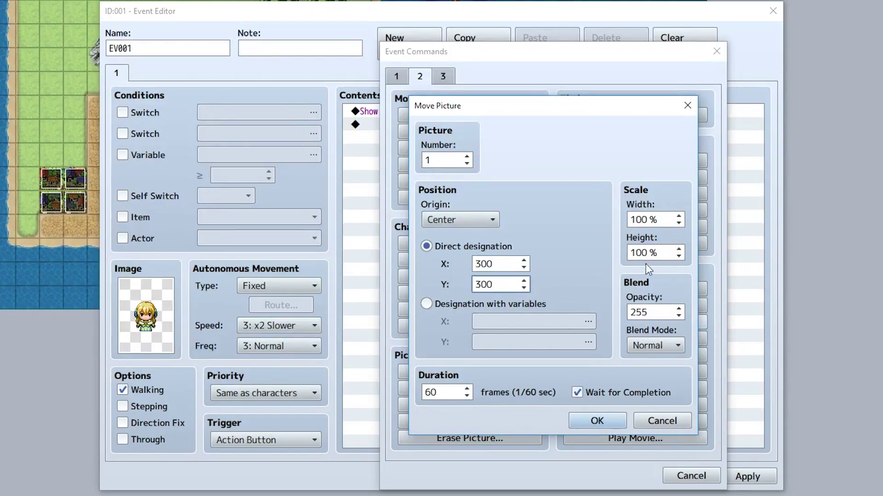
pyautogui.click(664, 253)
pyautogui.write('50')
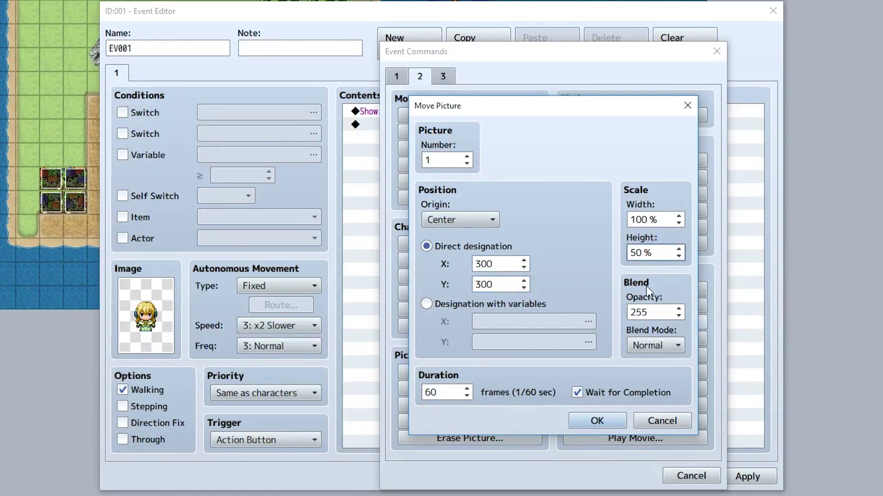
pyautogui.click(456, 392)
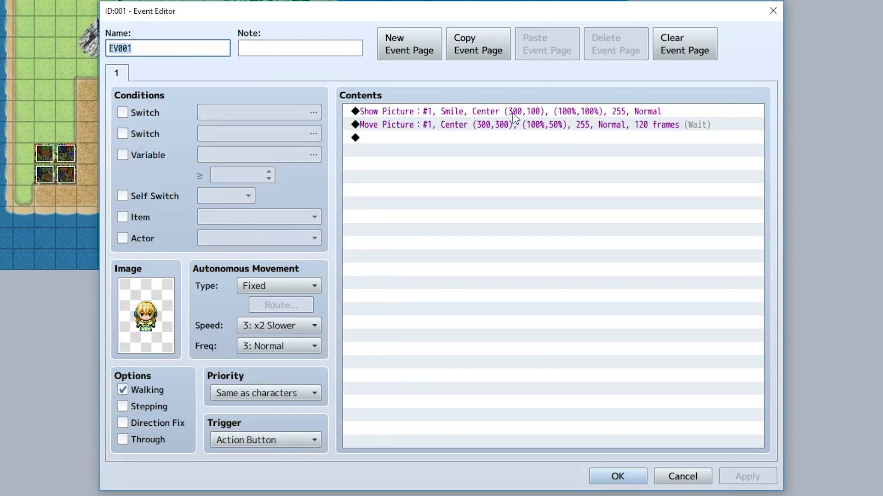
# Review the Show Picture command unchanged, then bring up the Move Picture command
pyautogui.doubleClick(511, 112)
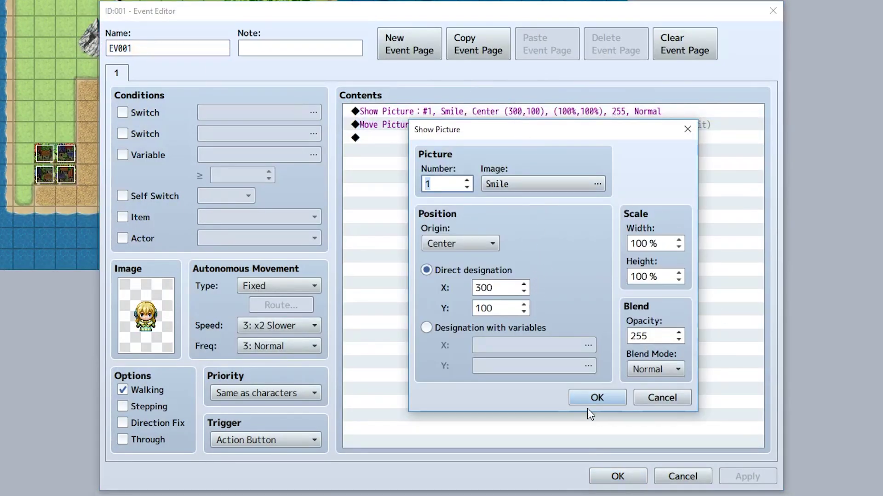
pyautogui.click(585, 398)
pyautogui.click(503, 132)
pyautogui.doubleClick(505, 125)
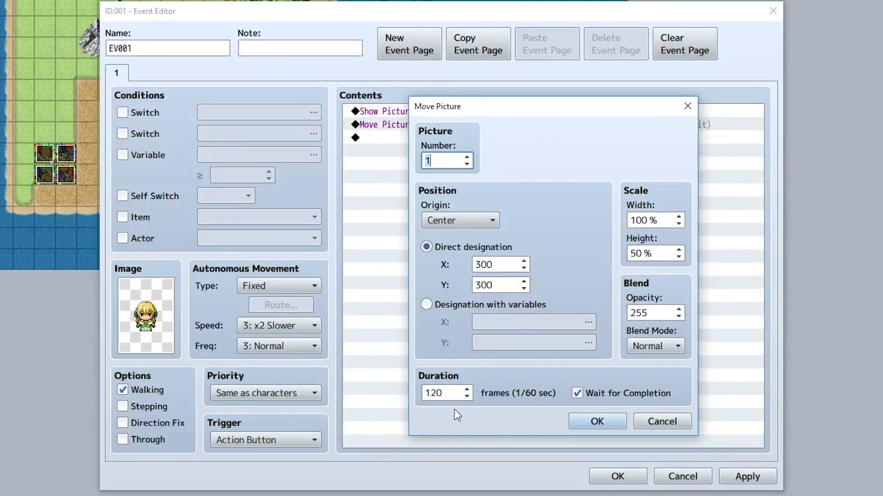
# Set the move's width to 200%, blend mode Additive, and lower opacity
pyautogui.doubleClick(444, 394)
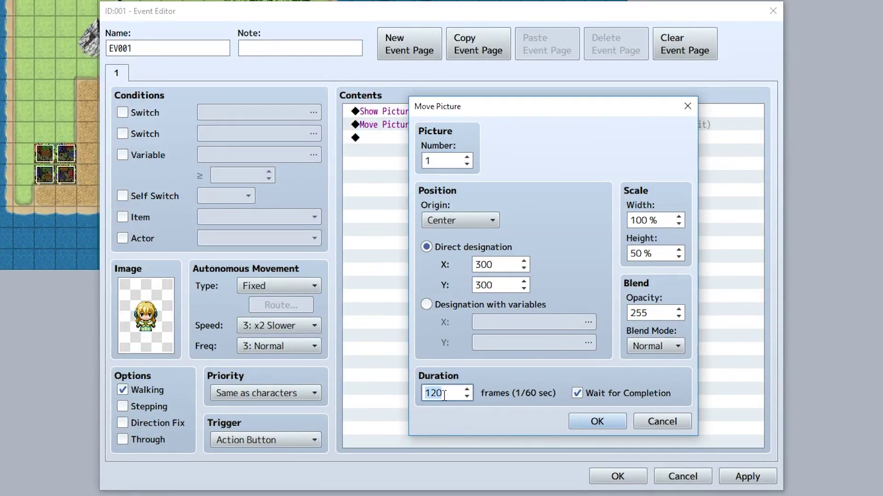
pyautogui.doubleClick(662, 225)
pyautogui.write('200')
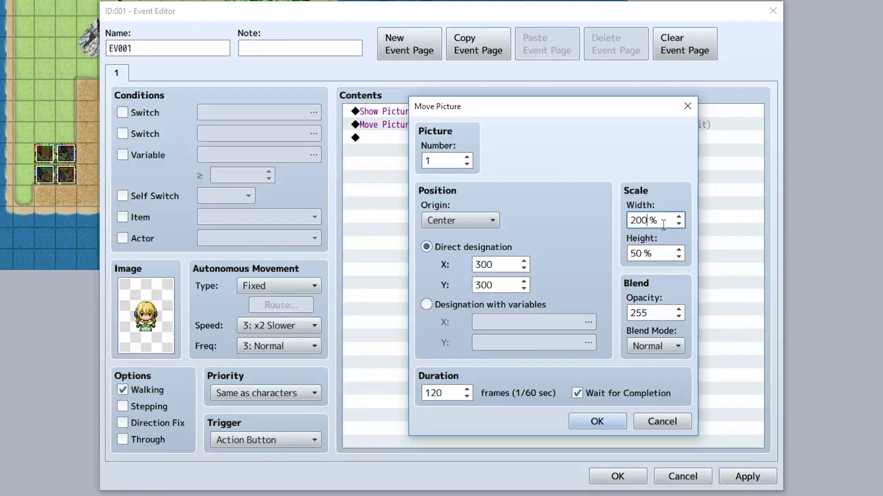
pyautogui.click(666, 346)
pyautogui.click(660, 376)
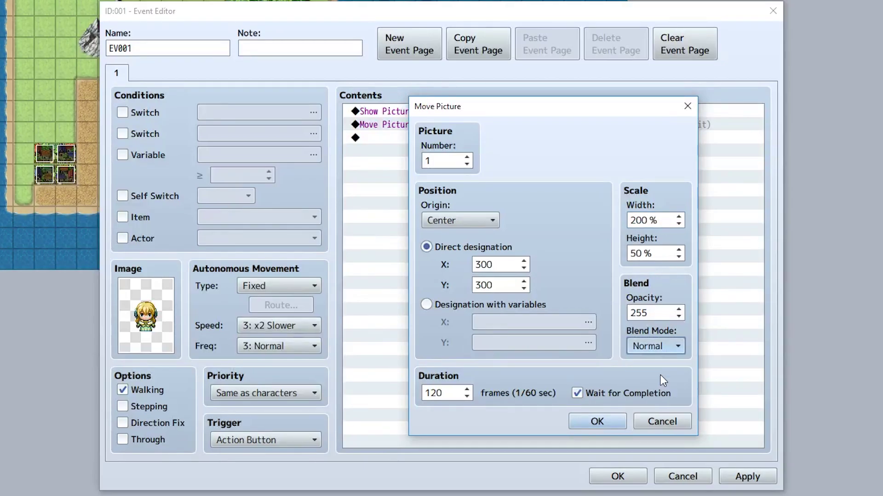
pyautogui.doubleClick(659, 319)
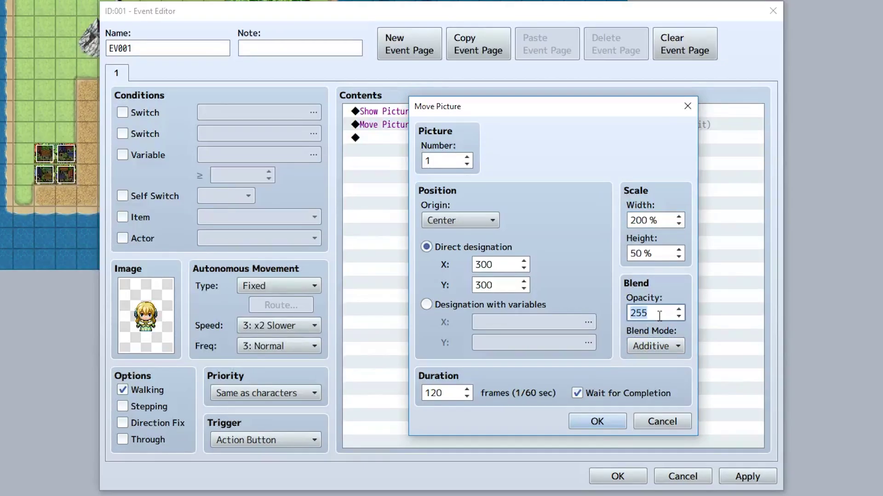
pyautogui.write('2')
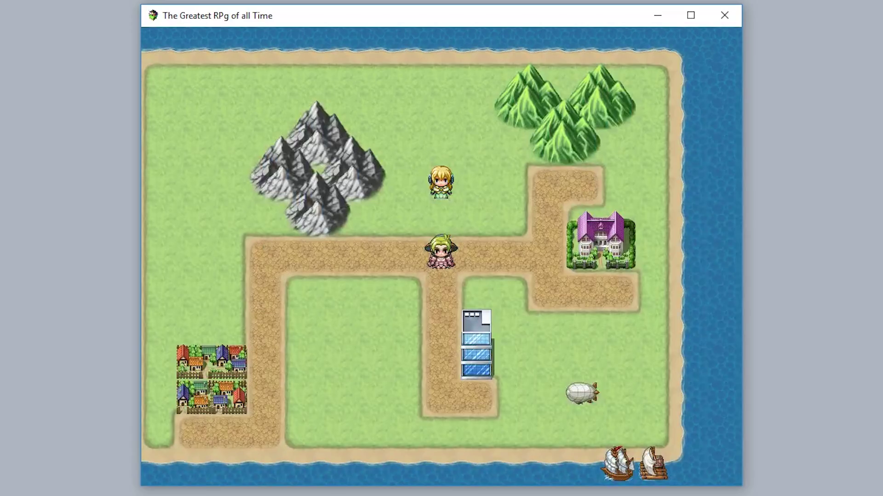
# In the playtest, walk up to the event and trigger it to watch the stretched smiley
pyautogui.press('Up')
pyautogui.press('Return')
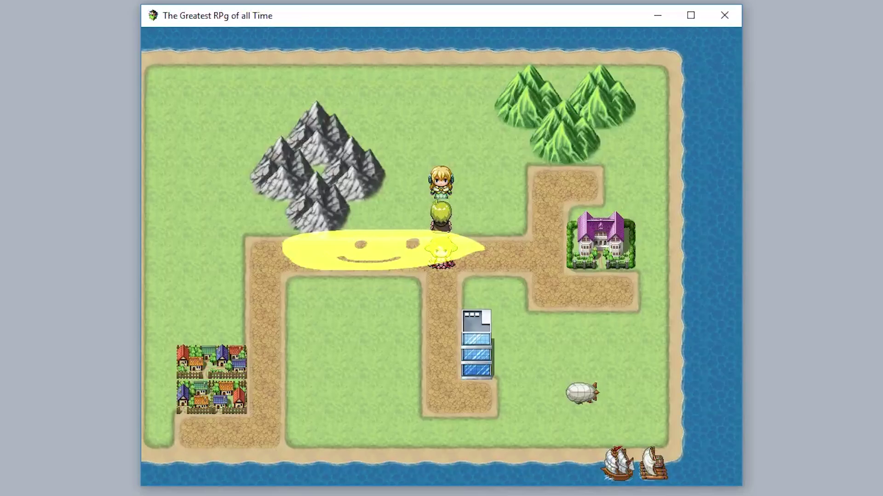
pyautogui.press('Down')
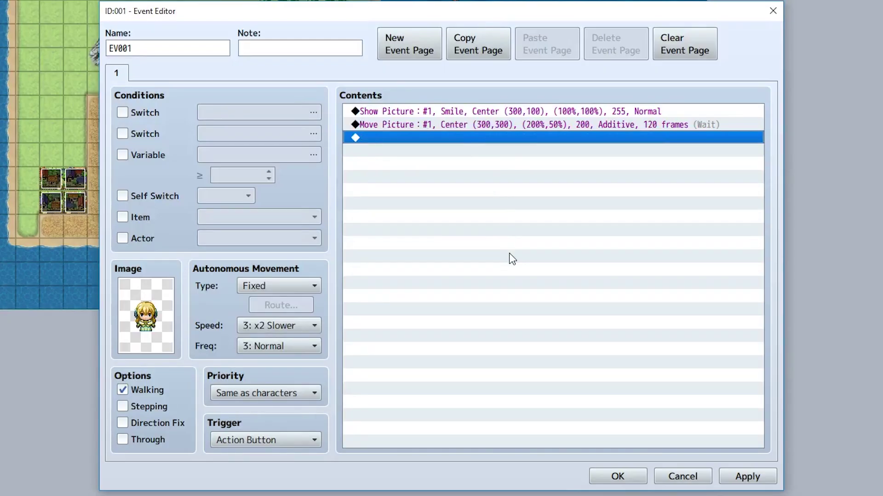
# Add a Rotate Picture command for picture #1 and give it a rotation speed
pyautogui.doubleClick(512, 259)
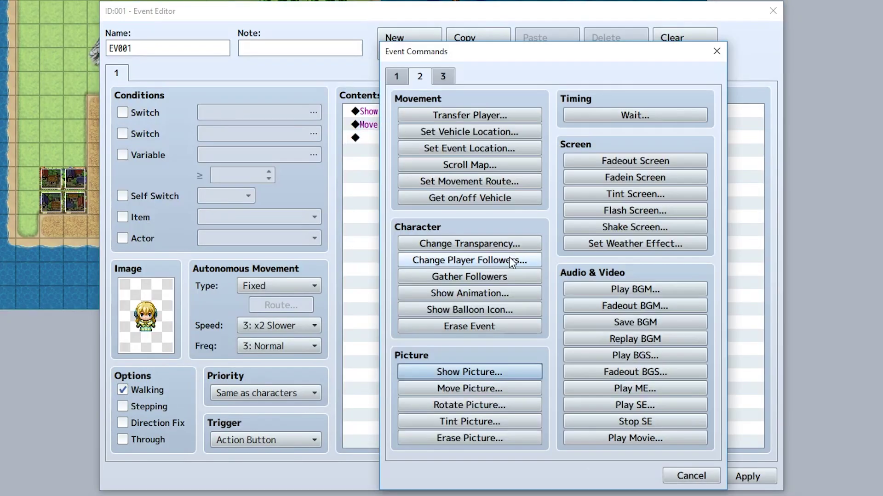
pyautogui.click(495, 404)
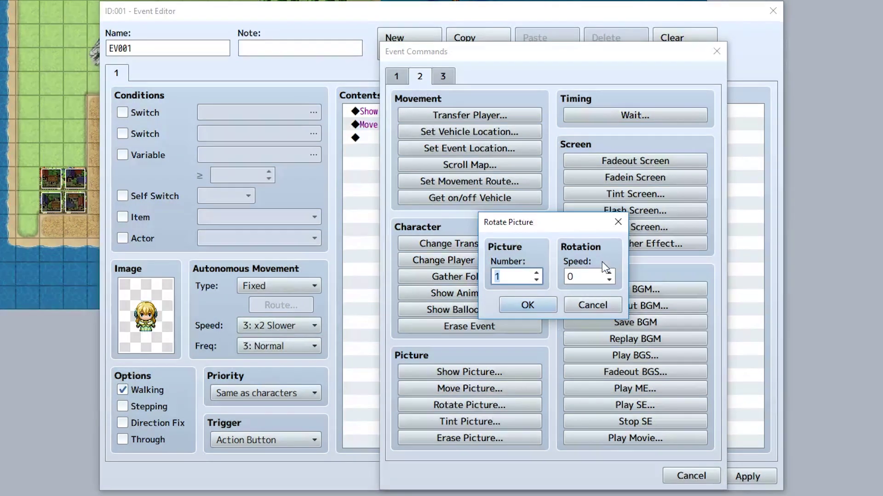
pyautogui.click(590, 274)
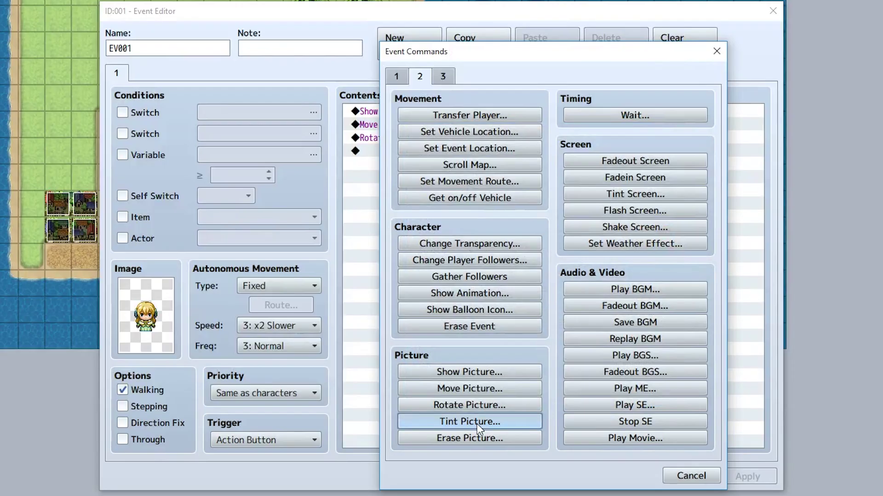
# Add a Tint Picture for #1: red 255, green -255, blue 204, gray 170, 60 frames
pyautogui.click(477, 422)
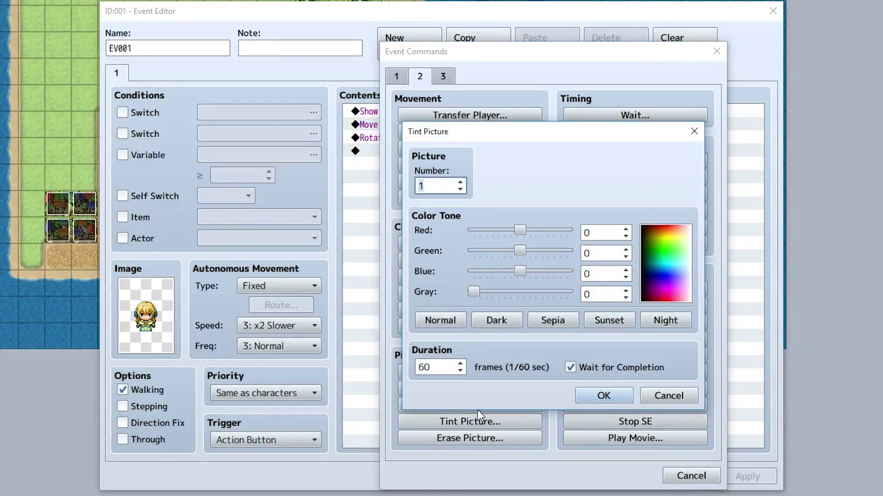
pyautogui.click(435, 186)
pyautogui.moveTo(520, 231); pyautogui.dragTo(646, 227)
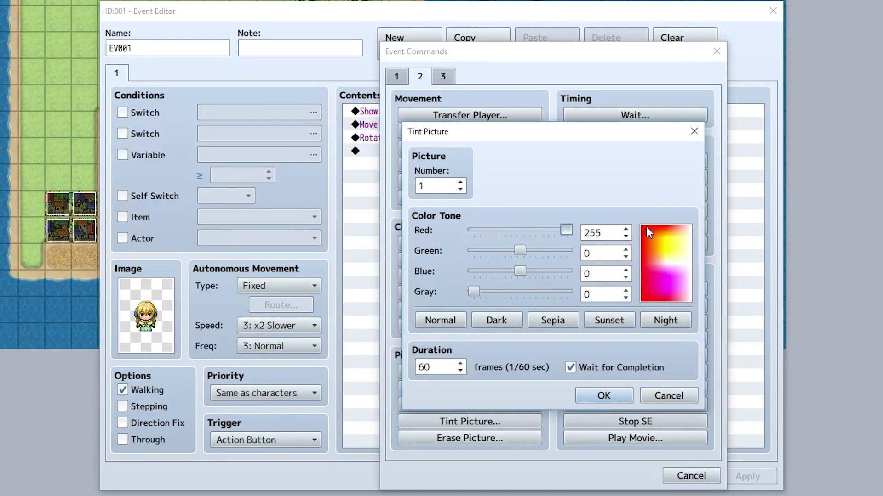
pyautogui.moveTo(520, 248); pyautogui.dragTo(458, 271)
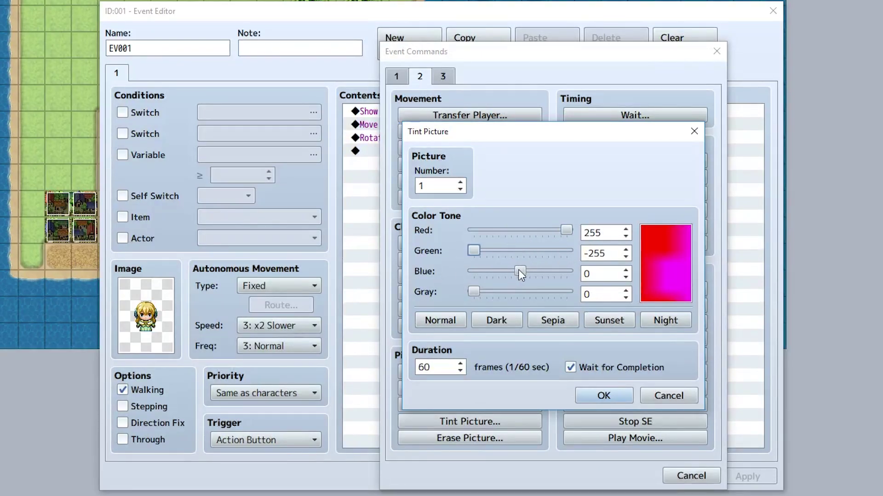
pyautogui.moveTo(520, 271); pyautogui.dragTo(557, 271)
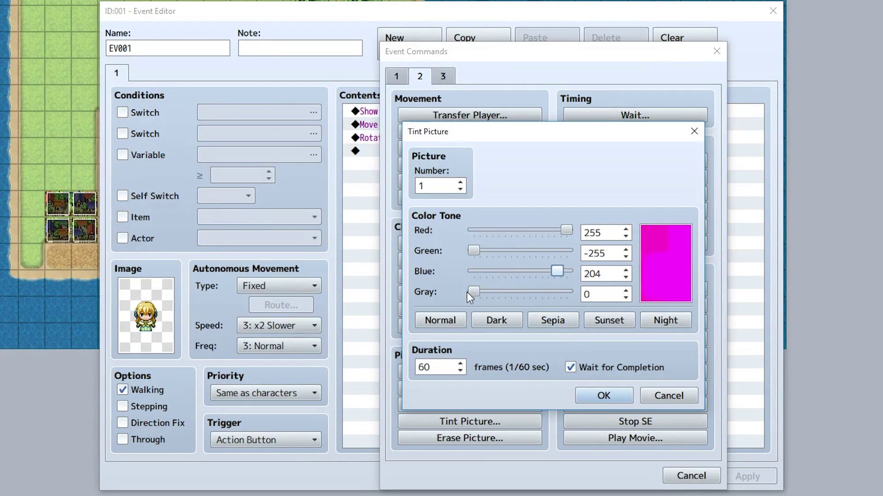
pyautogui.moveTo(471, 291); pyautogui.dragTo(536, 292)
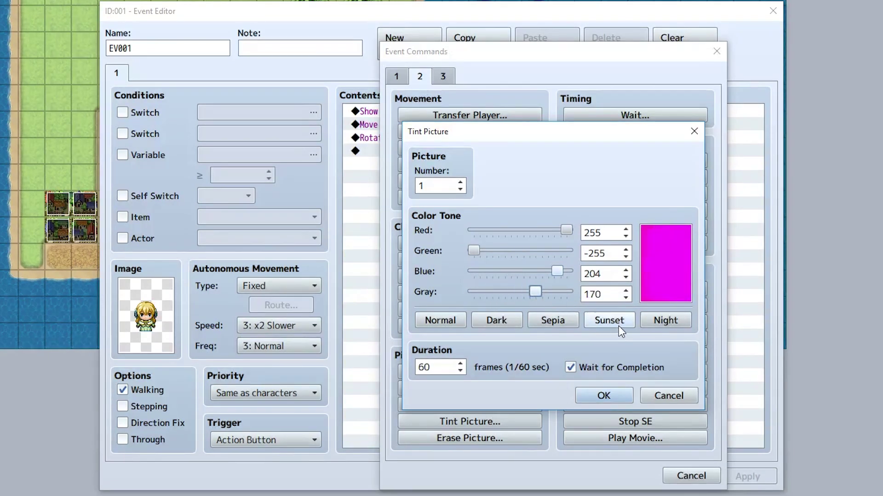
pyautogui.doubleClick(437, 367)
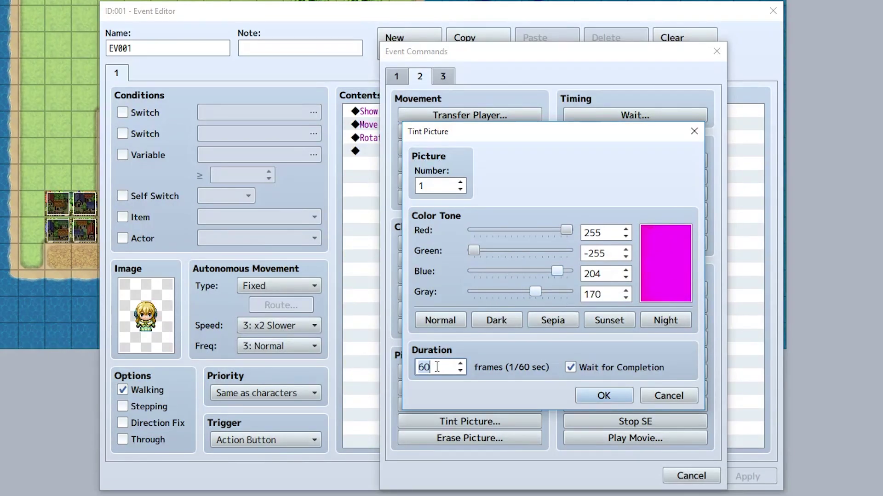
pyautogui.click(602, 396)
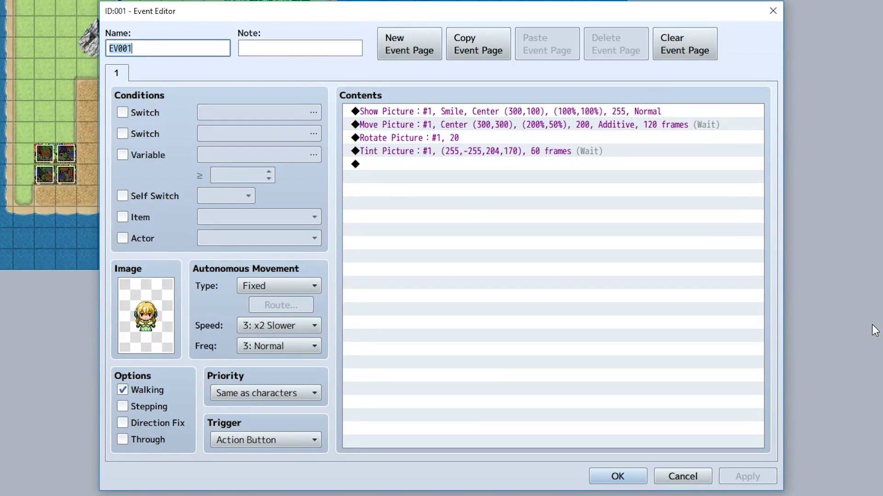
# Add an Erase Picture command for picture #1
pyautogui.doubleClick(650, 269)
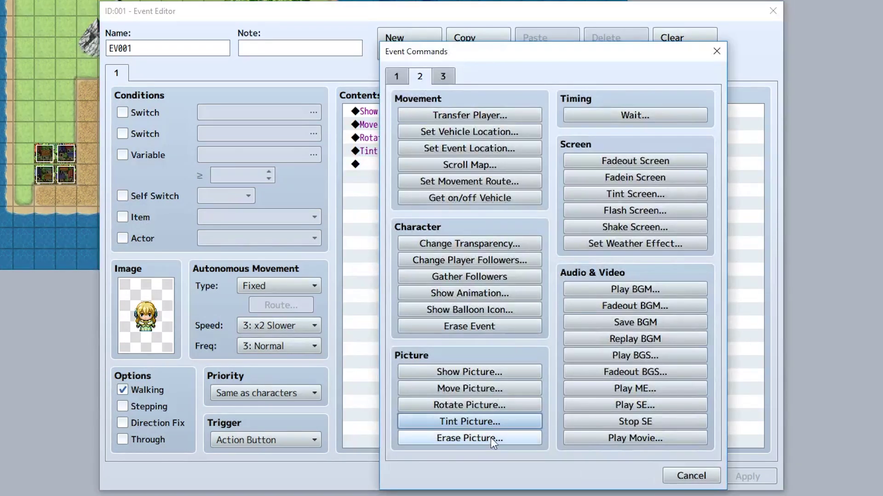
pyautogui.click(490, 442)
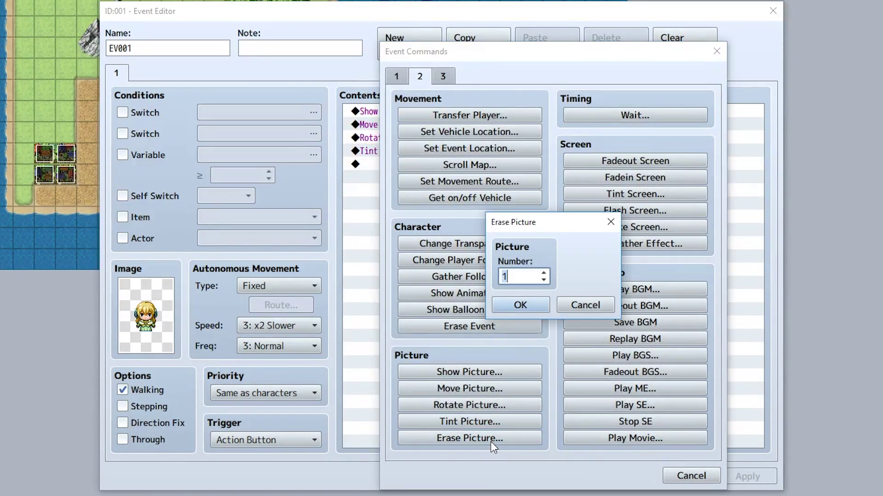
pyautogui.doubleClick(520, 274)
pyautogui.click(520, 304)
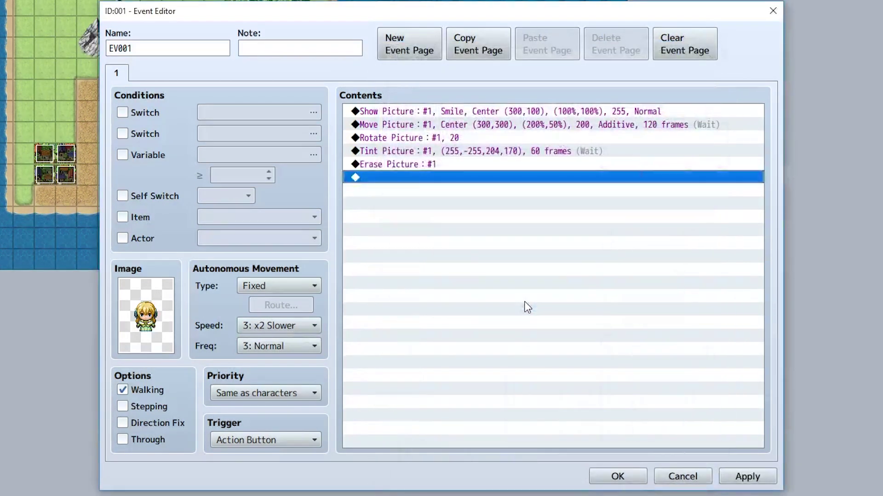
# Insert a 6-frame Wait after the erase
pyautogui.click(439, 167)
pyautogui.press('Insert')
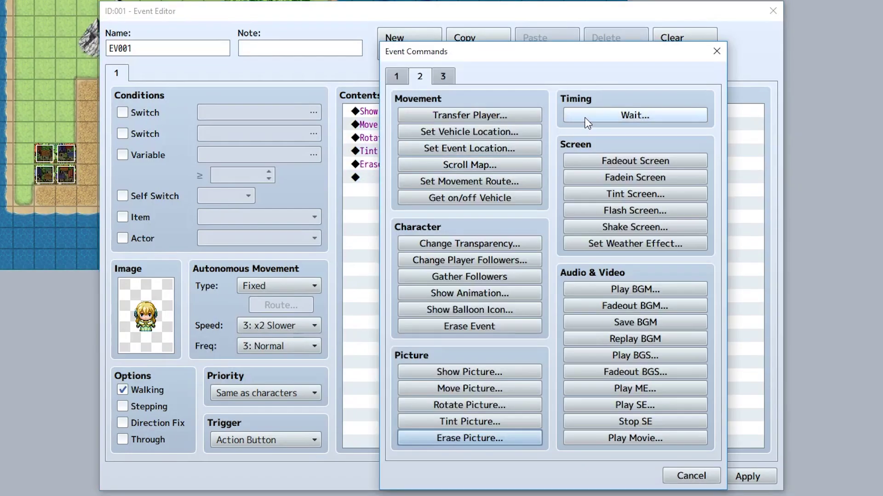
pyautogui.click(588, 115)
pyautogui.write('6')
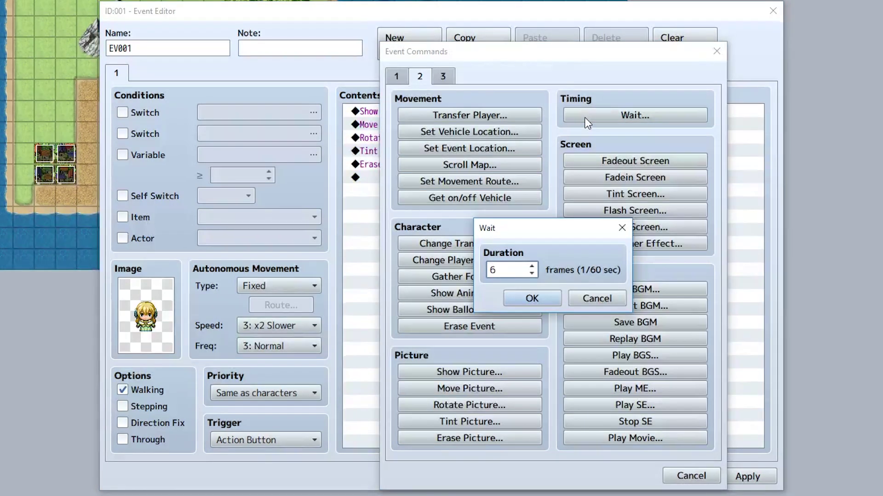
pyautogui.press('Return')
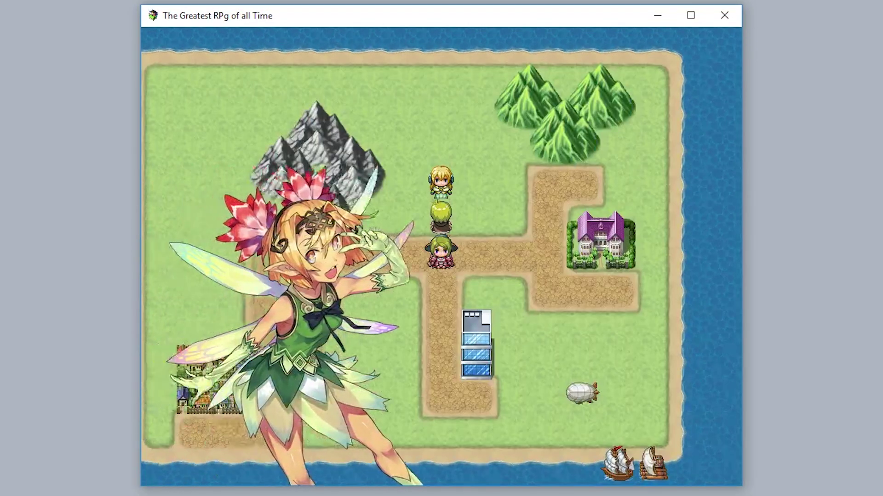
# Dismiss the greeting message and open the treasure chest in the playtest
pyautogui.press('Return')
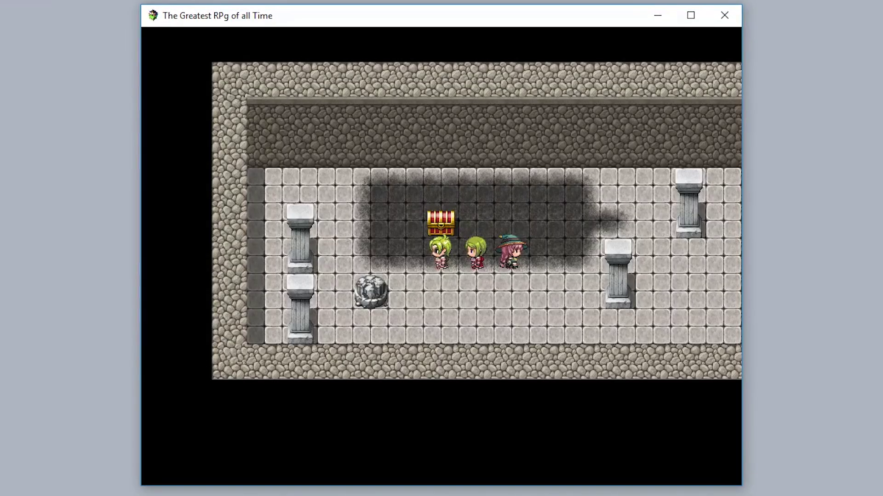
pyautogui.press('Return')
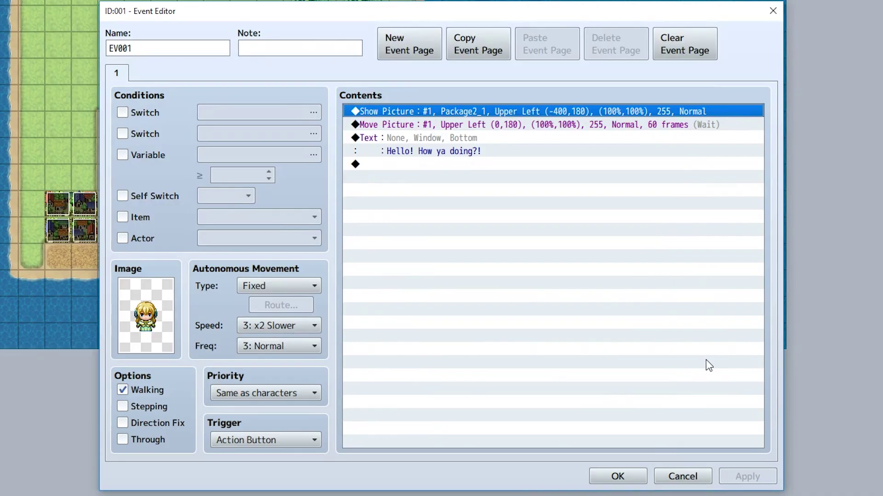
# Review the fairy's Show Picture (Package2_1) and Move Picture to (0,180), leaving both unchanged
pyautogui.doubleClick(583, 118)
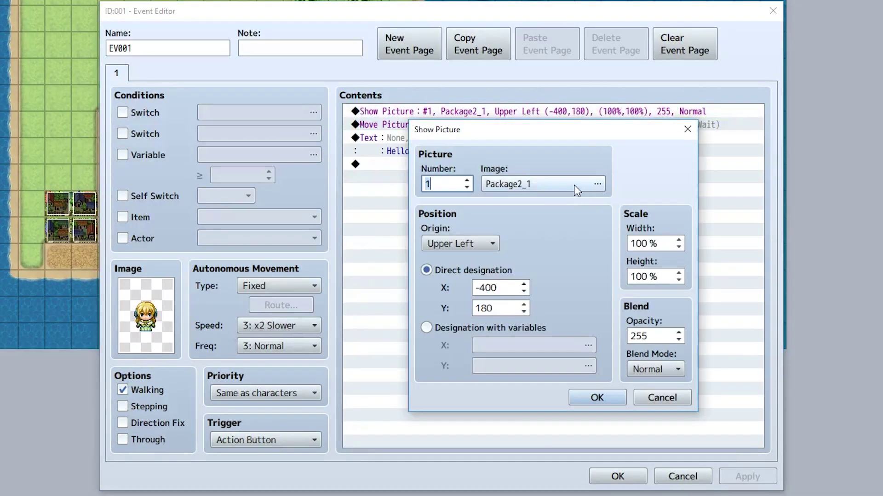
pyautogui.click(574, 185)
pyautogui.click(695, 413)
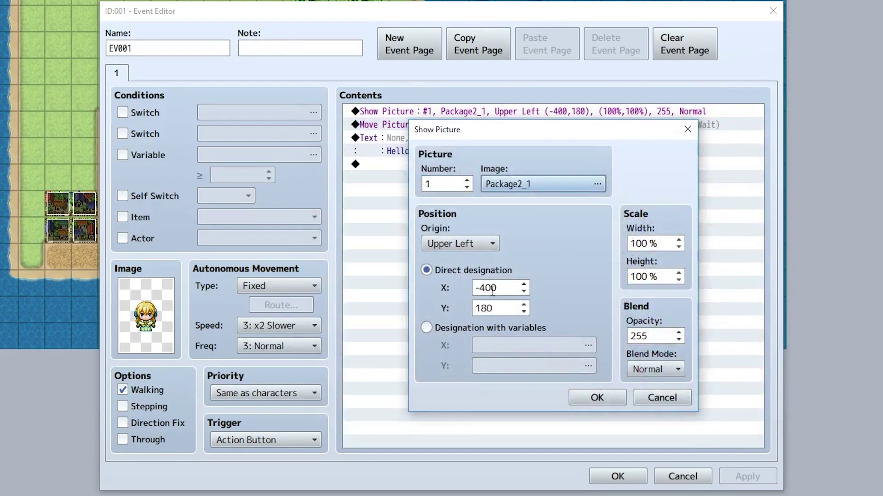
pyautogui.press('Return')
pyautogui.press('Down')
pyautogui.press('Return')
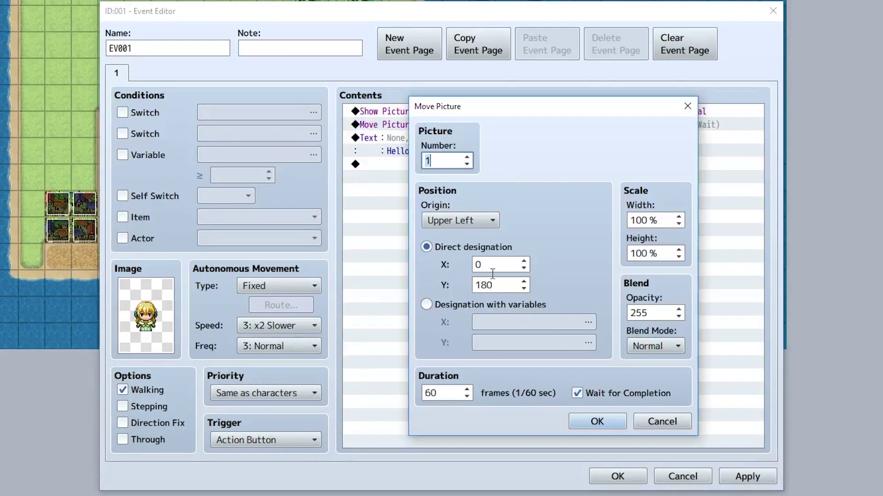
pyautogui.click(620, 415)
# Duplicate the Move Picture below the greeting with X -400, then add Erase Picture #1
pyautogui.click(456, 138)
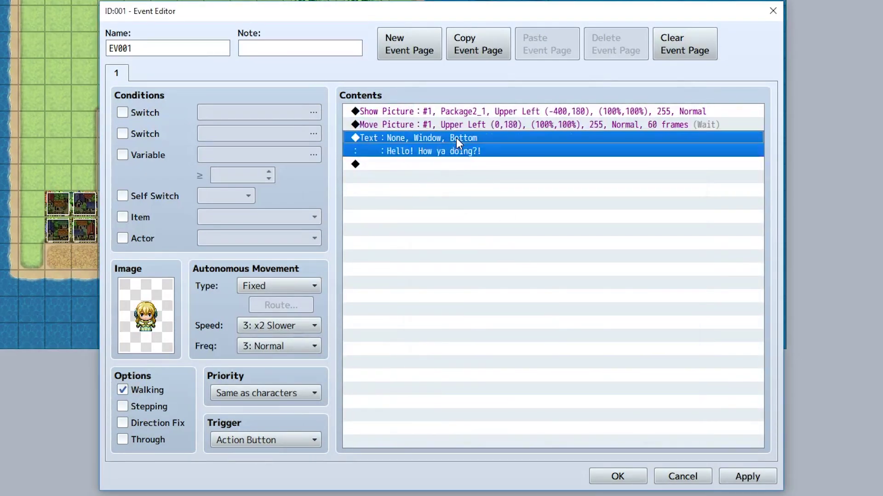
pyautogui.press('Up')
pyautogui.hotkey('ctrl', 'c')
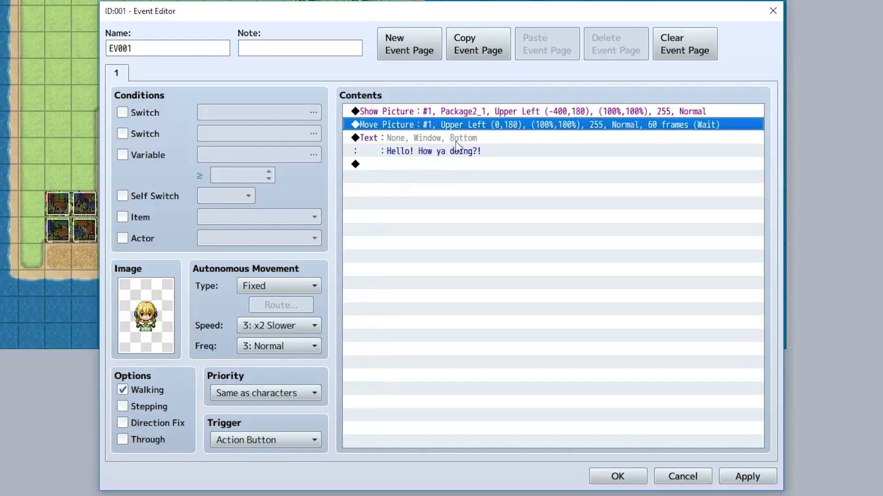
pyautogui.press('Down')
pyautogui.press('Down')
pyautogui.hotkey('ctrl', 'v')
pyautogui.press('Up')
pyautogui.press('Return')
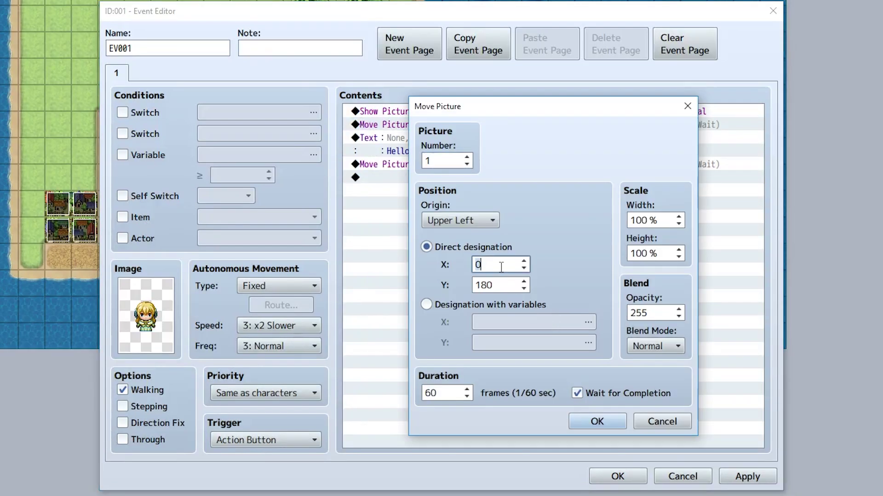
pyautogui.press('Return')
pyautogui.press('Return')
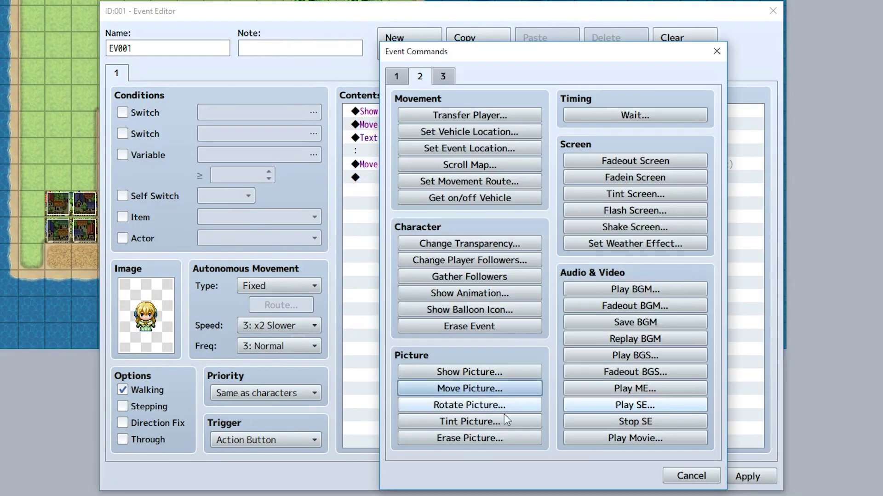
pyautogui.click(492, 434)
pyautogui.press('Return')
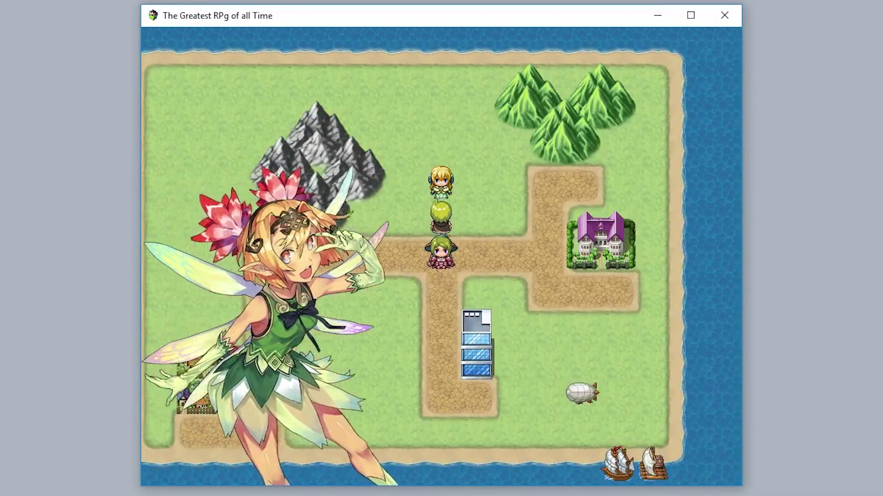
# In the playtest, dismiss the greeting so the fairy art slides away, then walk on
pyautogui.press('Return')
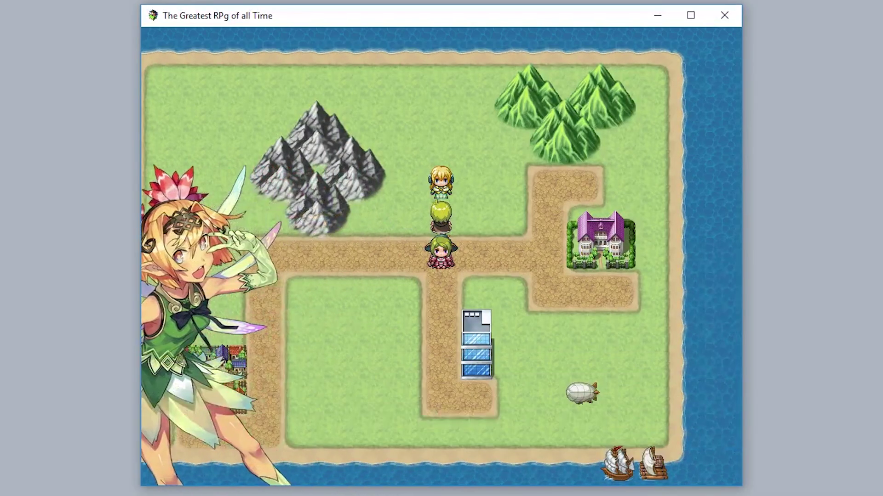
pyautogui.press('Down')
pyautogui.press('Left')
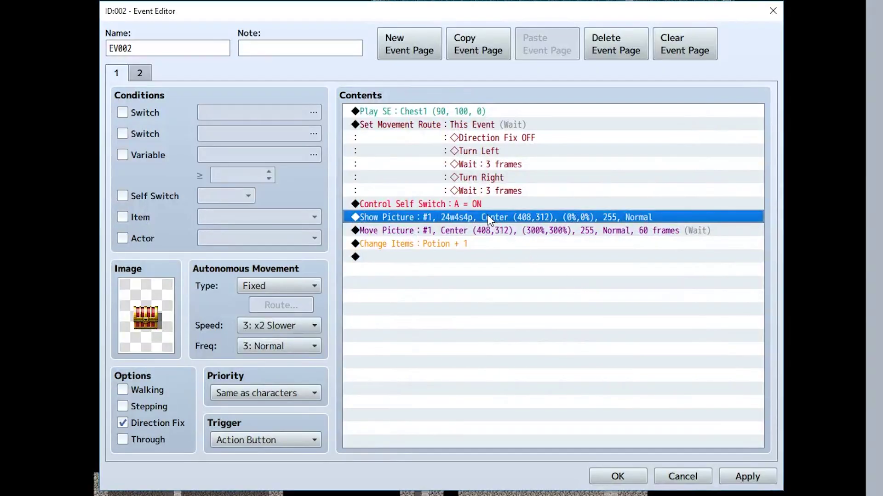
# Review the chest's Show Picture (24w4s4p) and its Move Picture growing to 300%
pyautogui.doubleClick(487, 218)
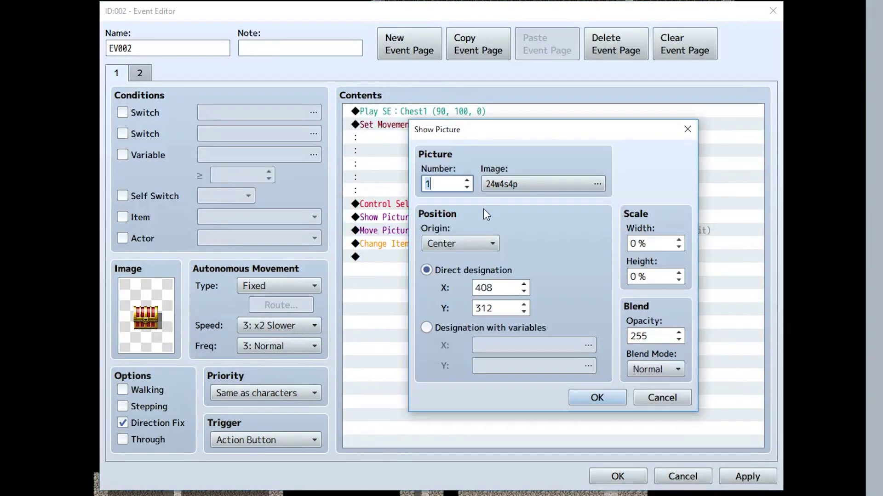
pyautogui.click(518, 181)
pyautogui.click(692, 412)
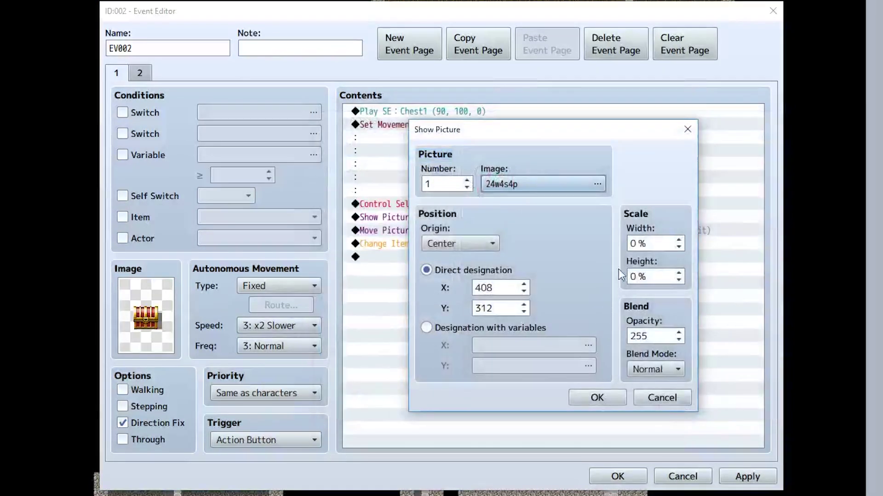
pyautogui.click(603, 405)
pyautogui.doubleClick(501, 231)
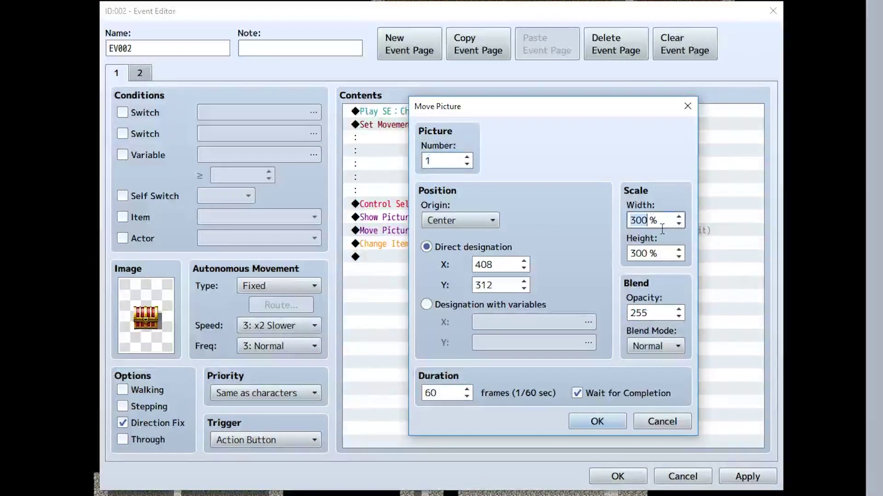
pyautogui.click(596, 422)
# Paste a copy of the Move Picture at the end, shrinking to 0% over 20 frames
pyautogui.click(487, 243)
pyautogui.click(494, 232)
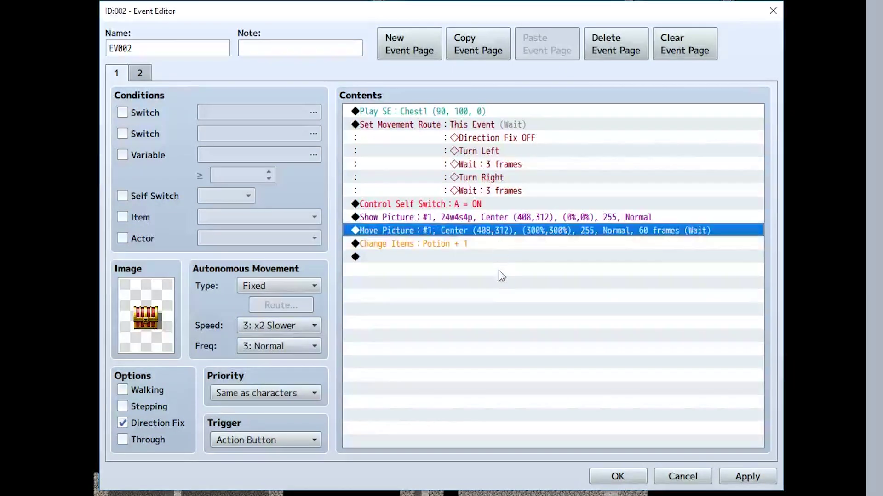
pyautogui.hotkey('ctrl', 'c')
pyautogui.click(501, 276)
pyautogui.hotkey('ctrl', 'v')
pyautogui.doubleClick(520, 258)
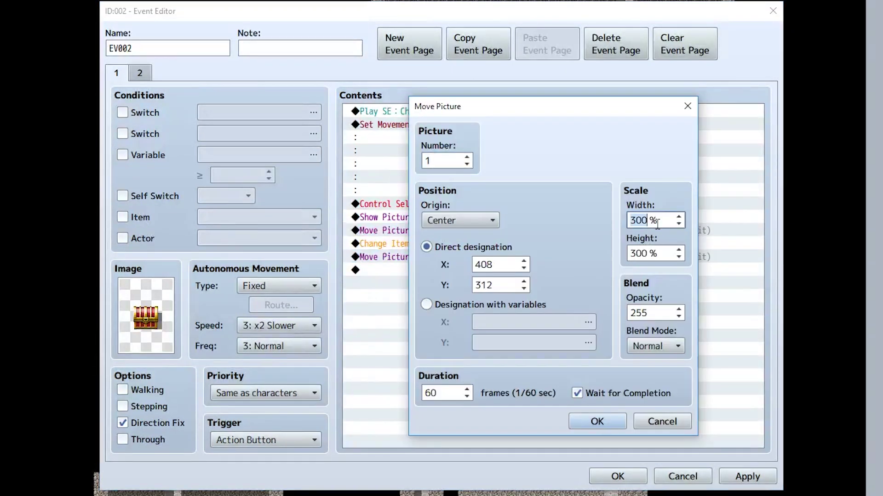
pyautogui.click(450, 393)
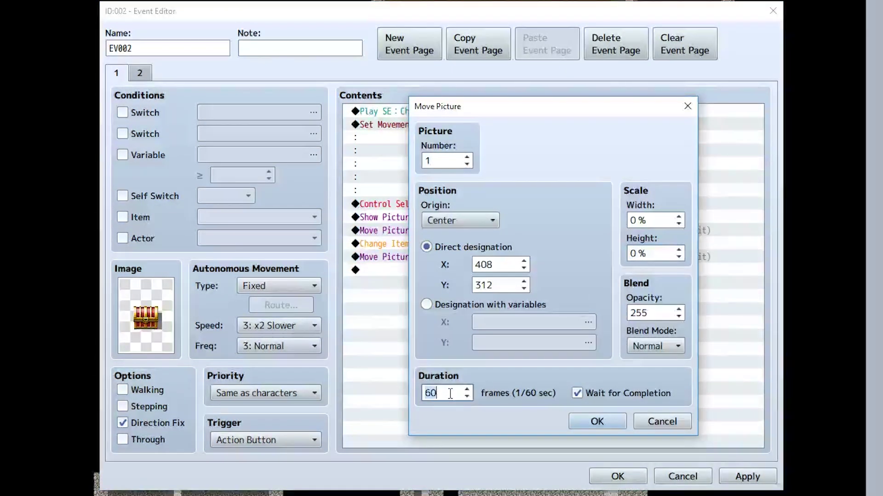
pyautogui.click(593, 420)
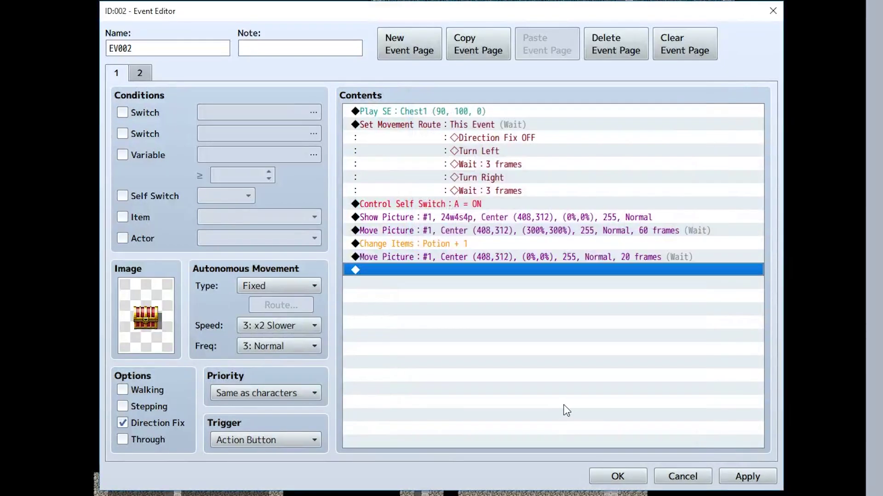
# Add Erase Picture #1 at the end of the chest event
pyautogui.press('Return')
pyautogui.click(420, 76)
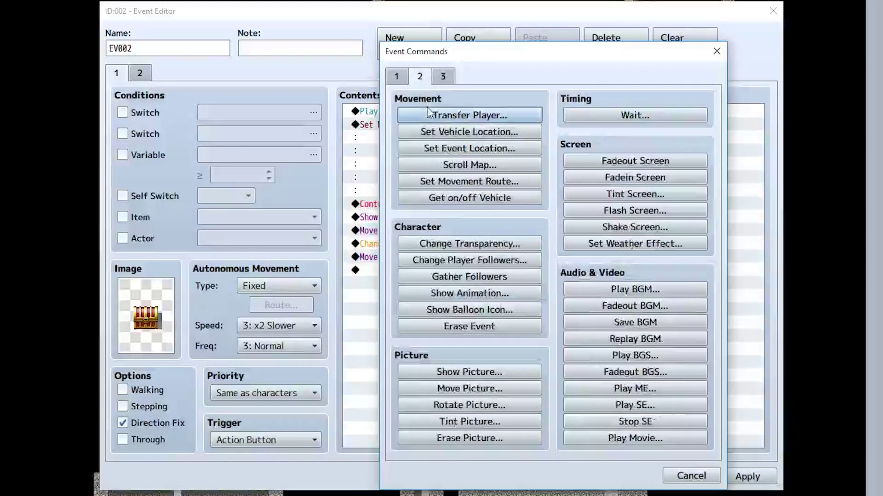
pyautogui.click(528, 438)
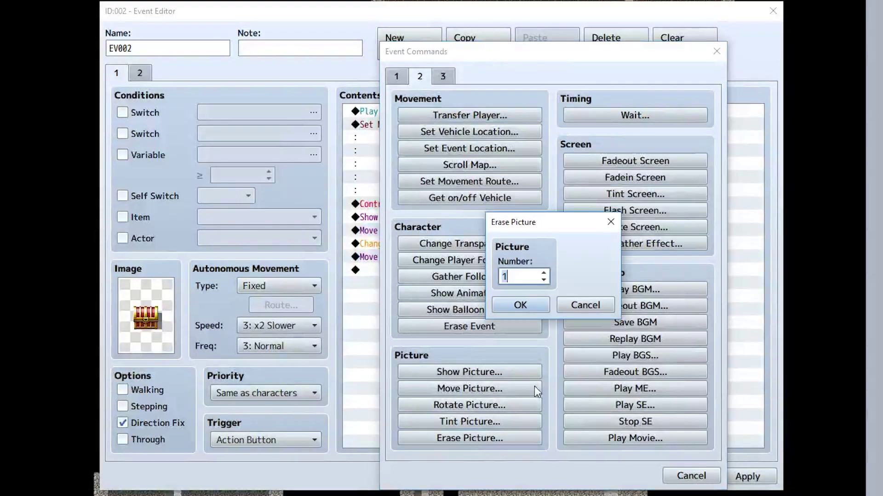
pyautogui.click(525, 304)
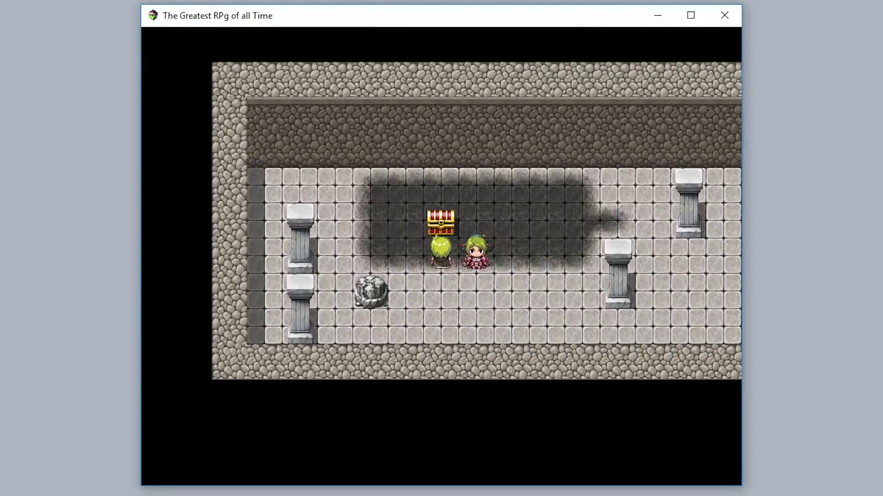
# Playtest by opening the chest and walking the party around the room
pyautogui.press('Return')
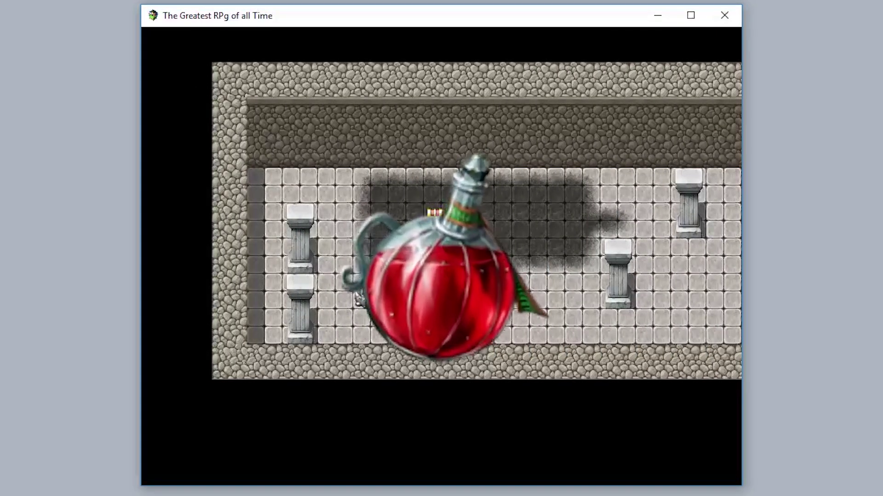
pyautogui.press('Down')
pyautogui.press('Right')
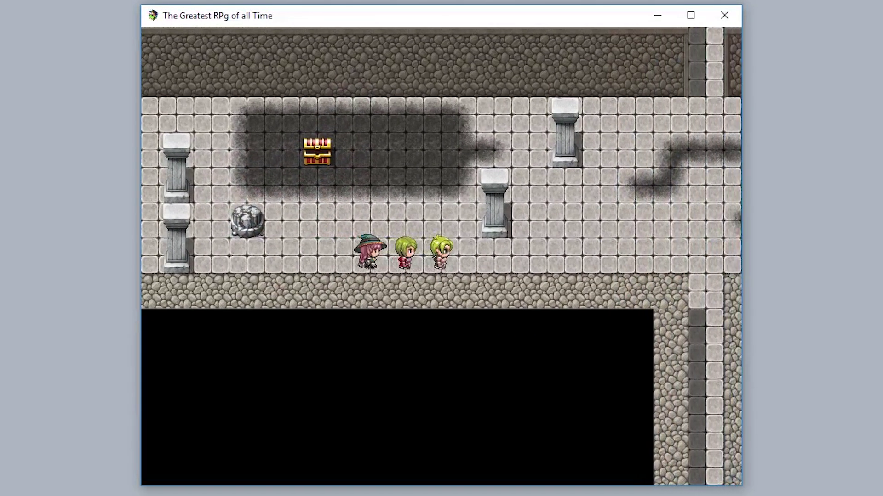
pyautogui.press('Up')
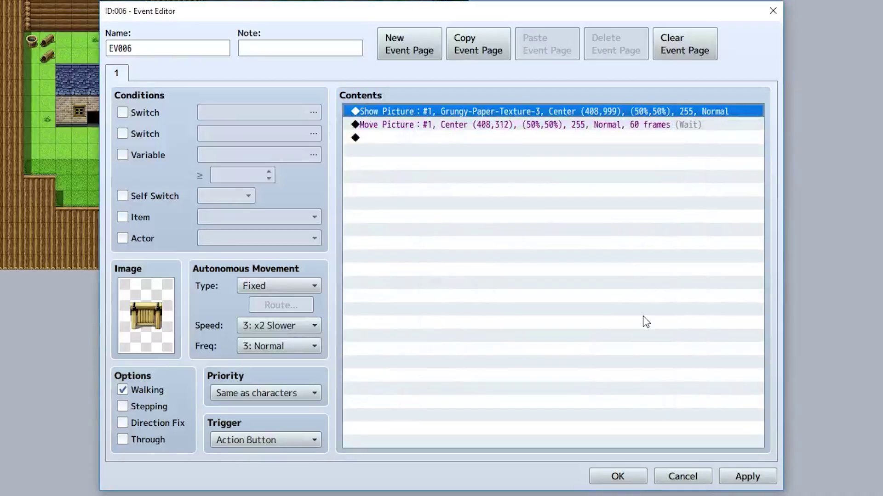
# Show Grungy-Paper-Texture-3 starting at Y 999 and move it to (408,312) over 60 frames
pyautogui.press('Return')
pyautogui.click(547, 186)
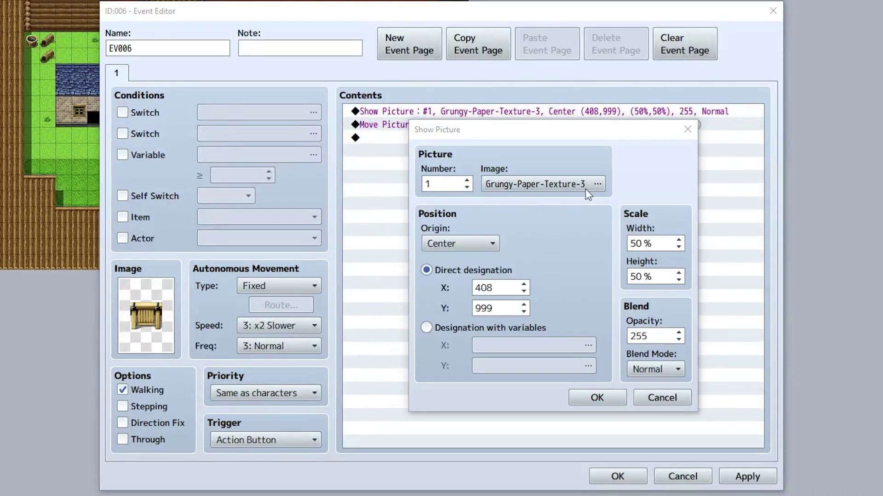
pyautogui.click(693, 412)
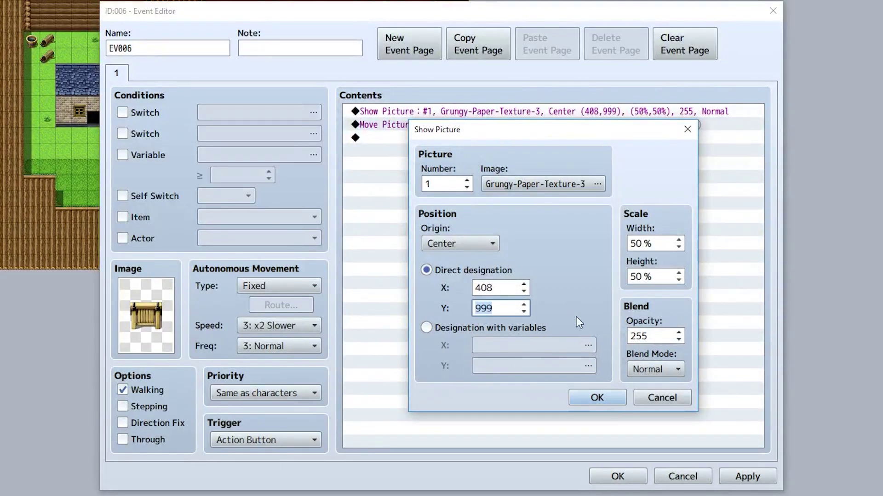
pyautogui.press('Return')
pyautogui.doubleClick(497, 125)
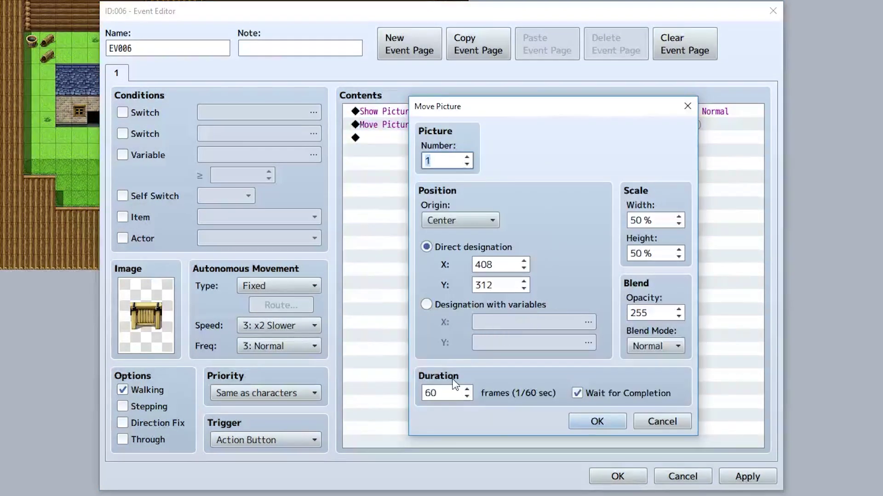
pyautogui.click(593, 419)
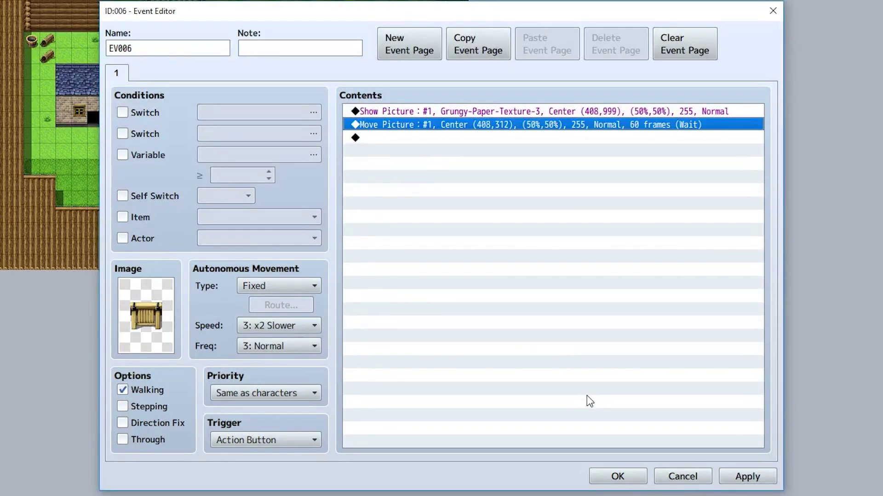
# Add a Loop containing a Conditional Branch on the OK button being pressed
pyautogui.doubleClick(571, 235)
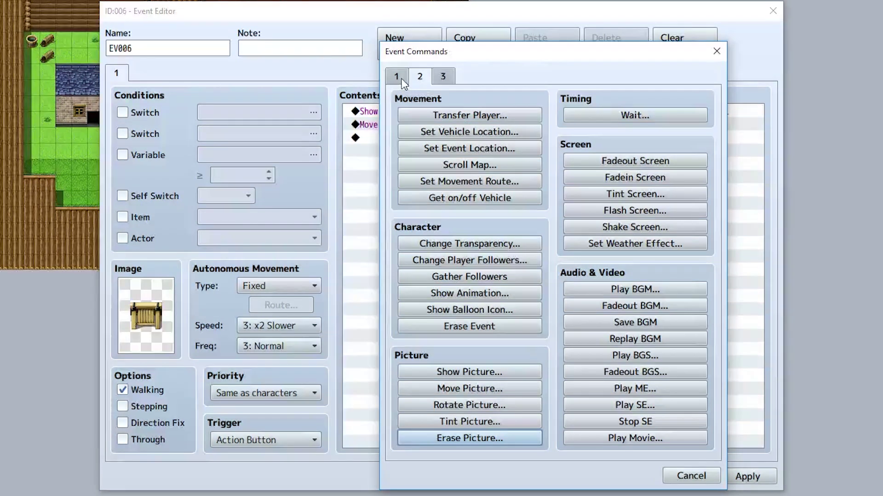
pyautogui.click(403, 82)
pyautogui.click(464, 335)
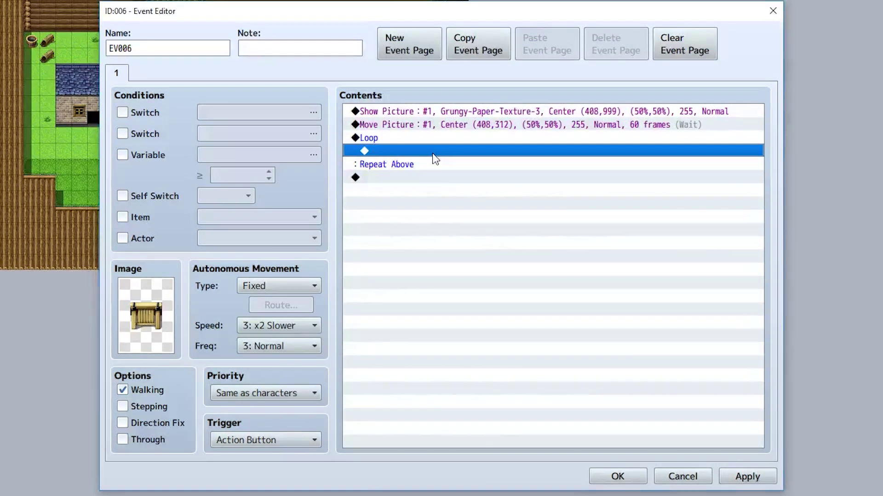
pyautogui.doubleClick(435, 158)
pyautogui.click(474, 325)
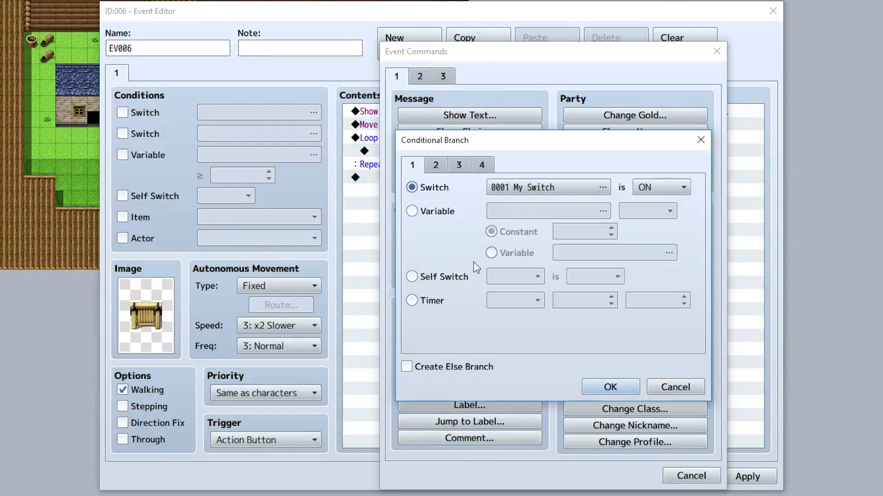
pyautogui.click(459, 166)
pyautogui.click(435, 165)
pyautogui.click(480, 166)
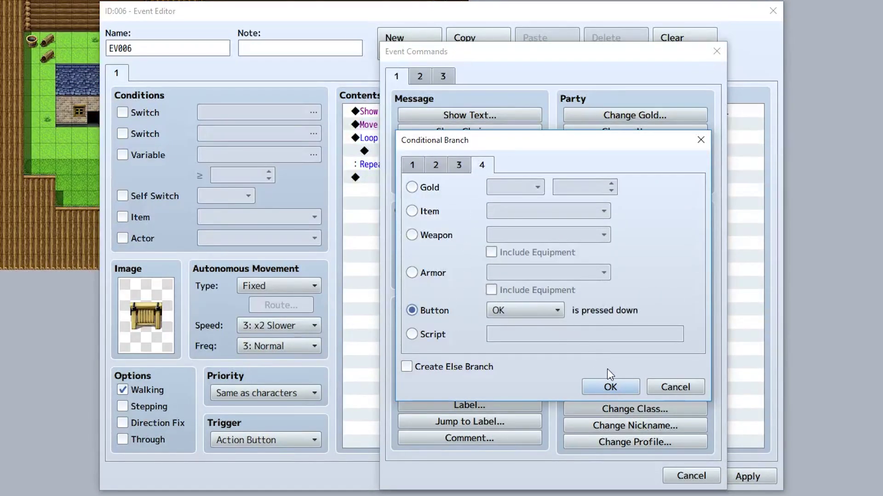
pyautogui.click(610, 386)
# Put a Break Loop inside the OK-button branch
pyautogui.doubleClick(437, 165)
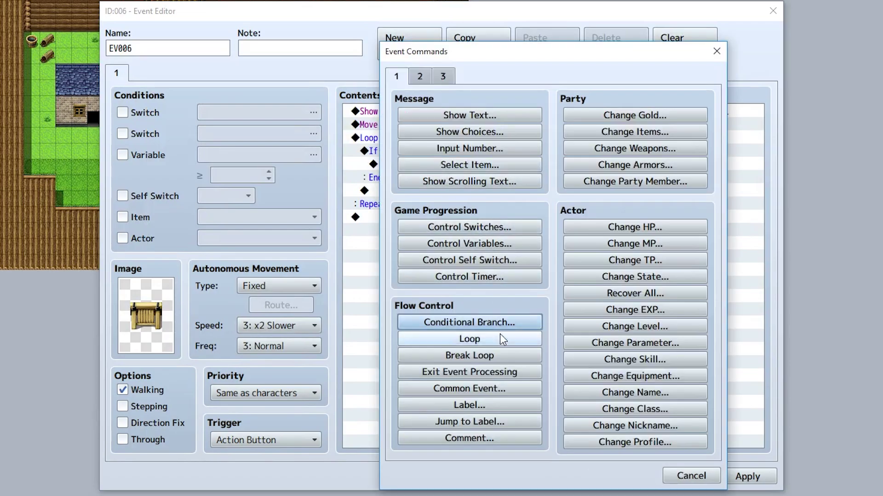
pyautogui.click(492, 353)
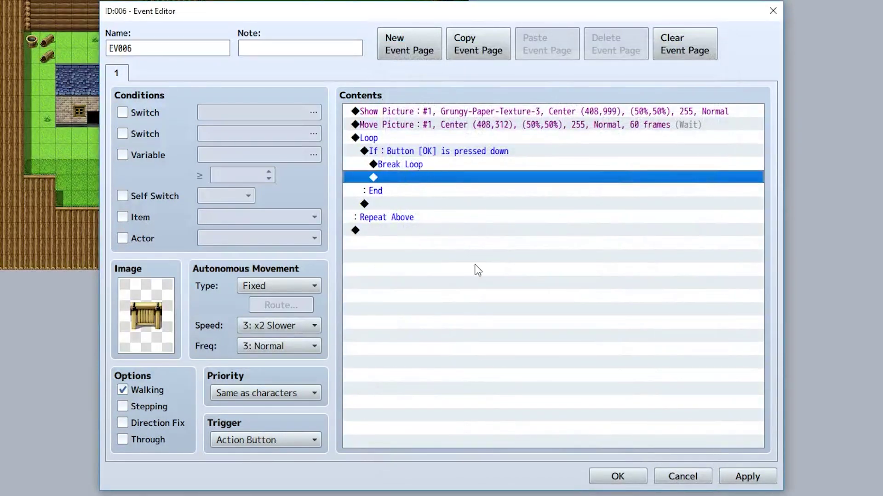
pyautogui.doubleClick(470, 276)
pyautogui.click(690, 477)
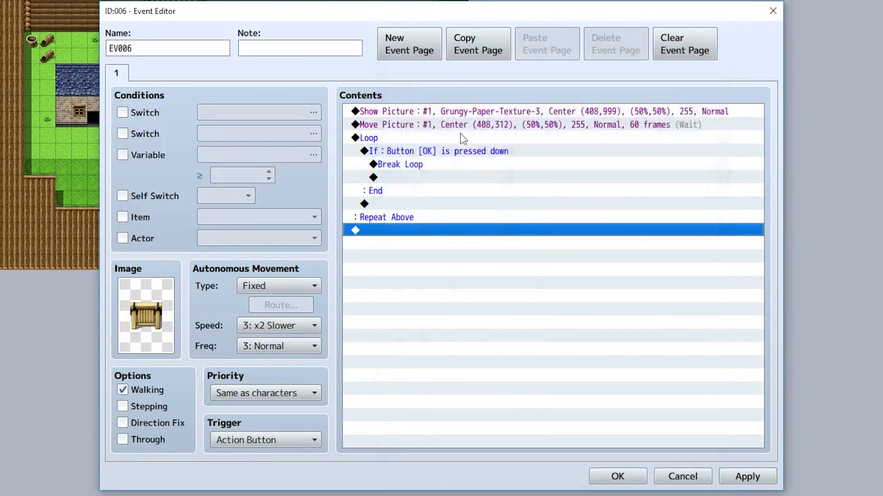
# Paste a copy of the Move Picture after the loop, sliding the note back to Y 999
pyautogui.click(462, 125)
pyautogui.hotkey('ctrl', 'c')
pyautogui.click(442, 230)
pyautogui.hotkey('ctrl', 'v')
pyautogui.doubleClick(442, 230)
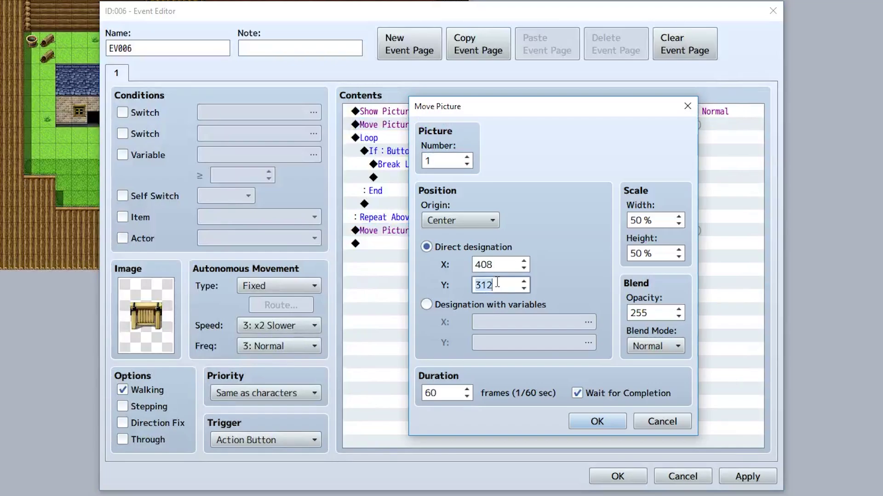
pyautogui.click(597, 422)
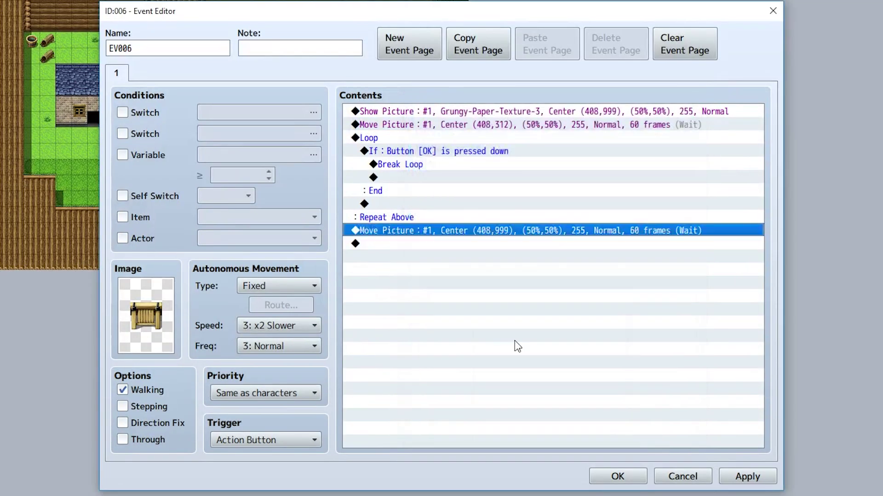
# Add Erase Picture #1 as the sign event's last command
pyautogui.doubleClick(514, 346)
pyautogui.click(416, 78)
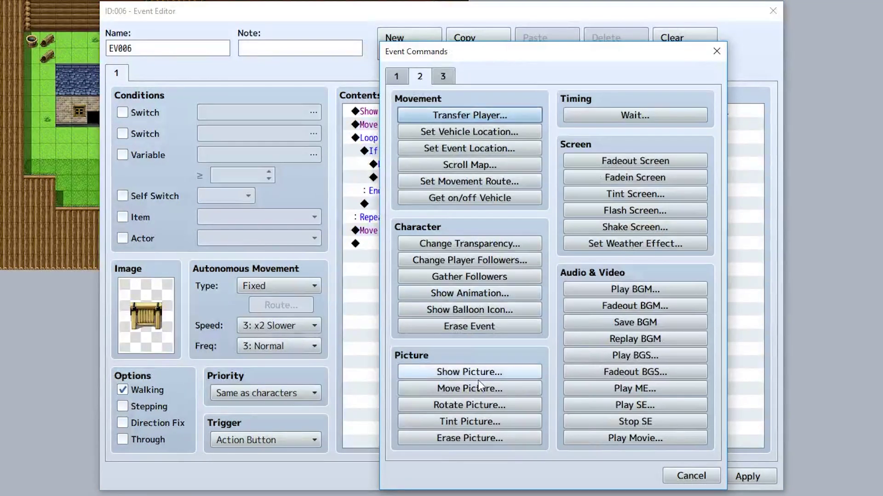
pyautogui.click(494, 437)
pyautogui.click(528, 311)
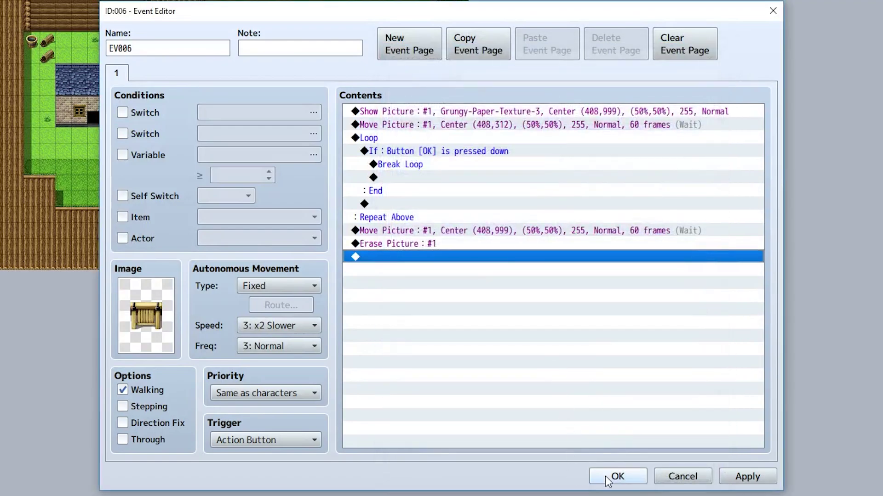
# Save the sign event, playtest, advance the fairy's greeting and close the note with OK
pyautogui.click(616, 476)
pyautogui.hotkey('ctrl', 'r')
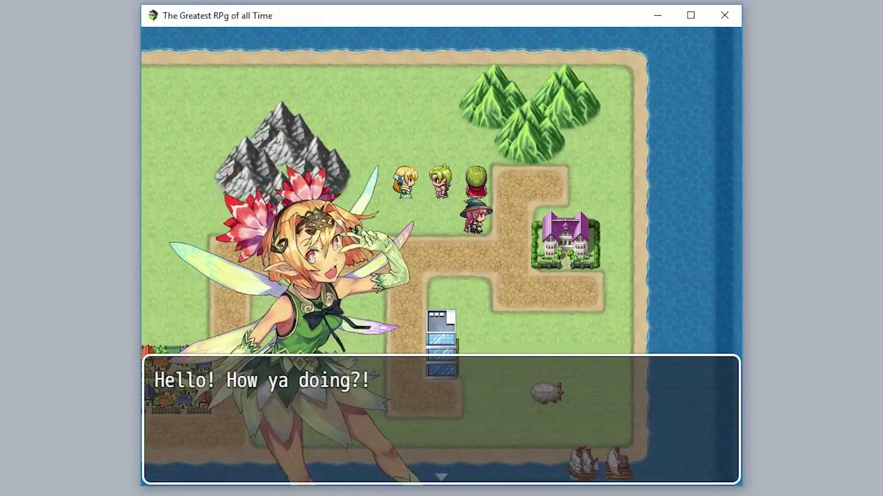
pyautogui.press('Return')
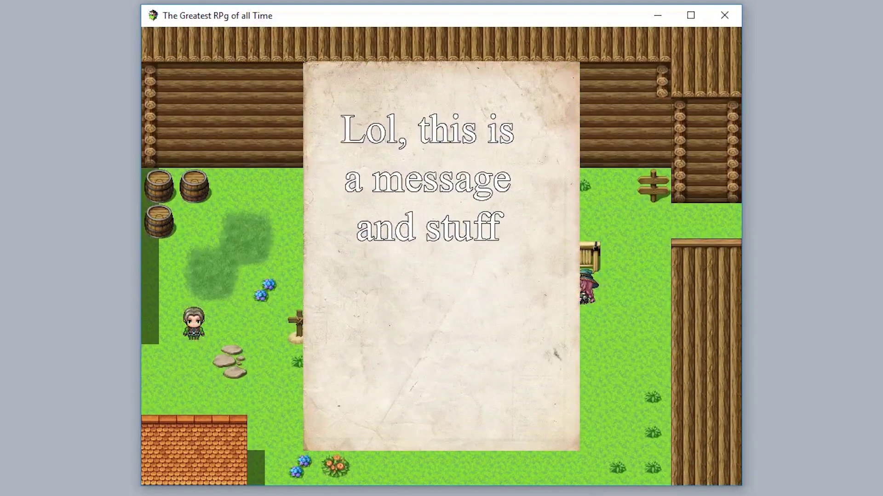
pyautogui.press('Return')
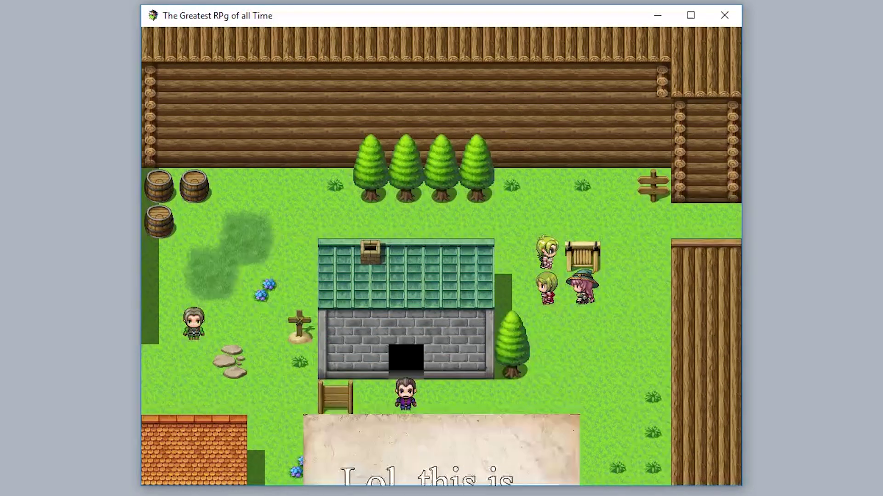